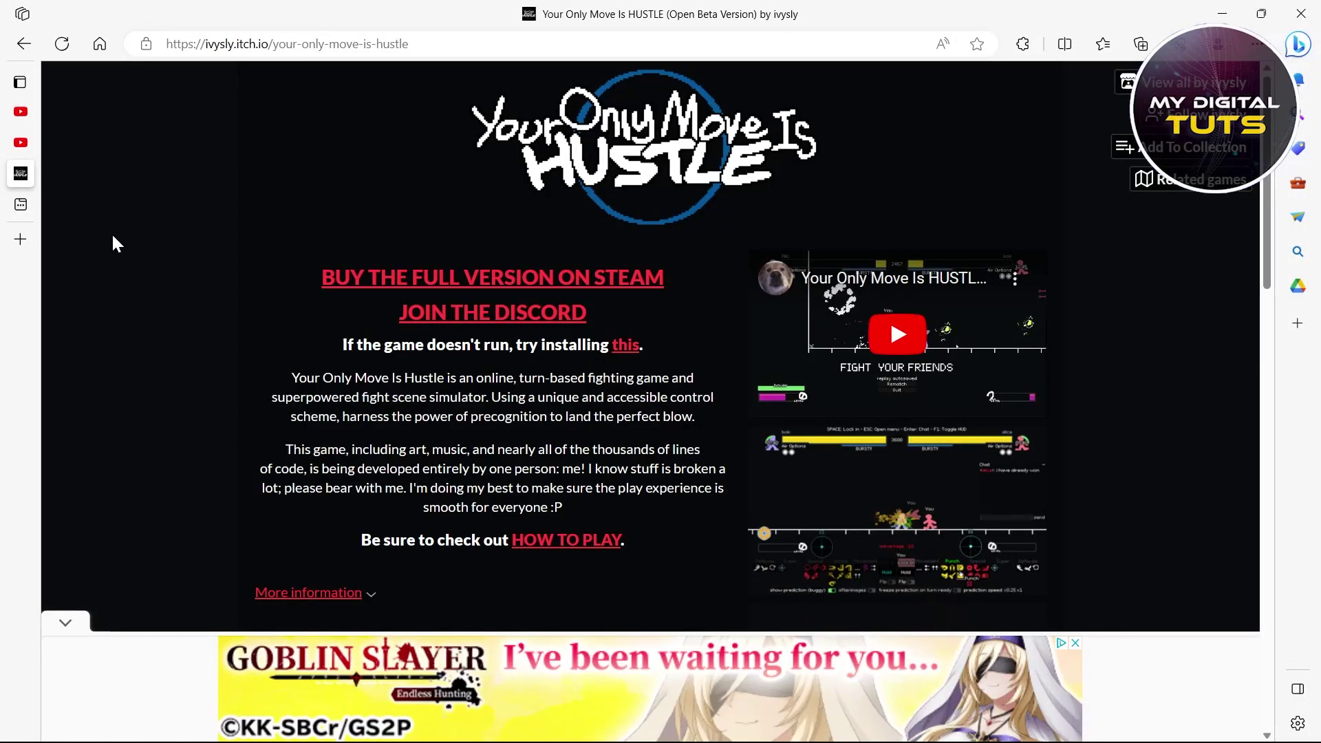
# Go back to the Bing results and look over the game's itch.io page.
pyautogui.click(23, 43)
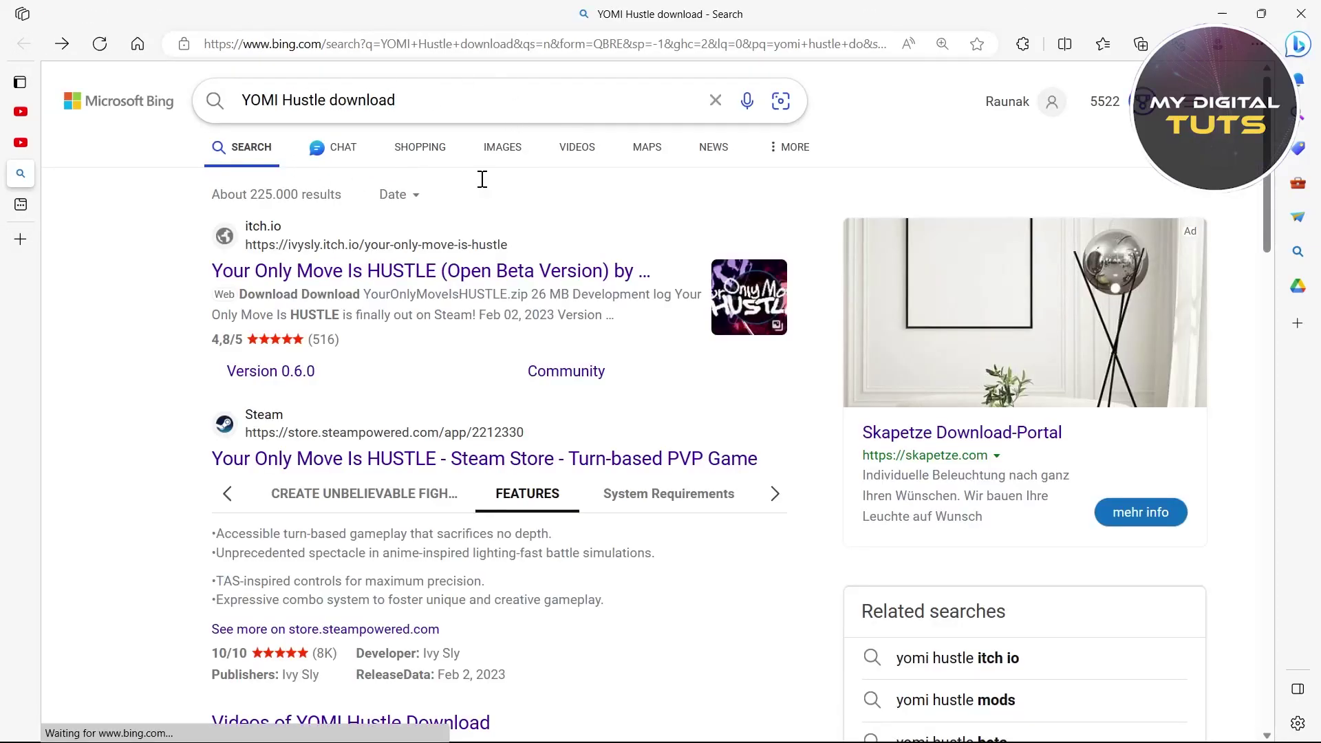
pyautogui.click(291, 272)
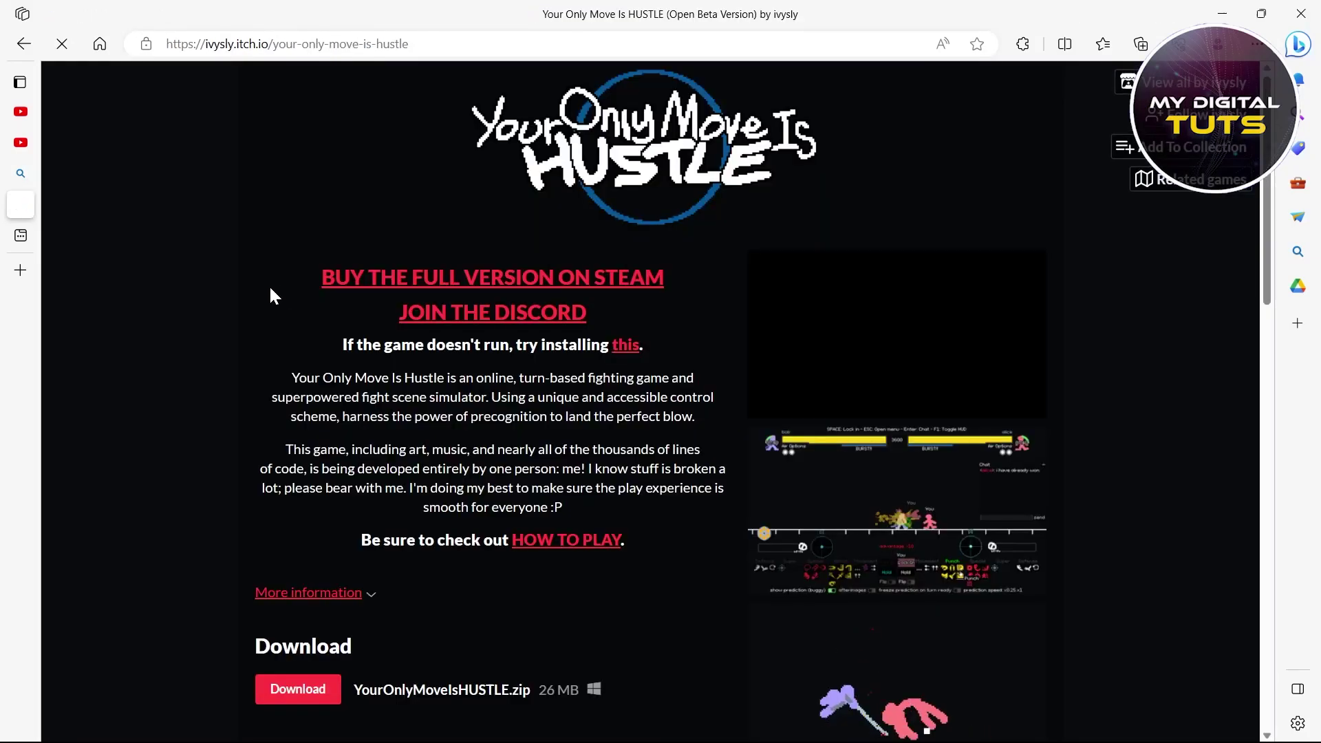
pyautogui.scroll(-5, 268, 283)
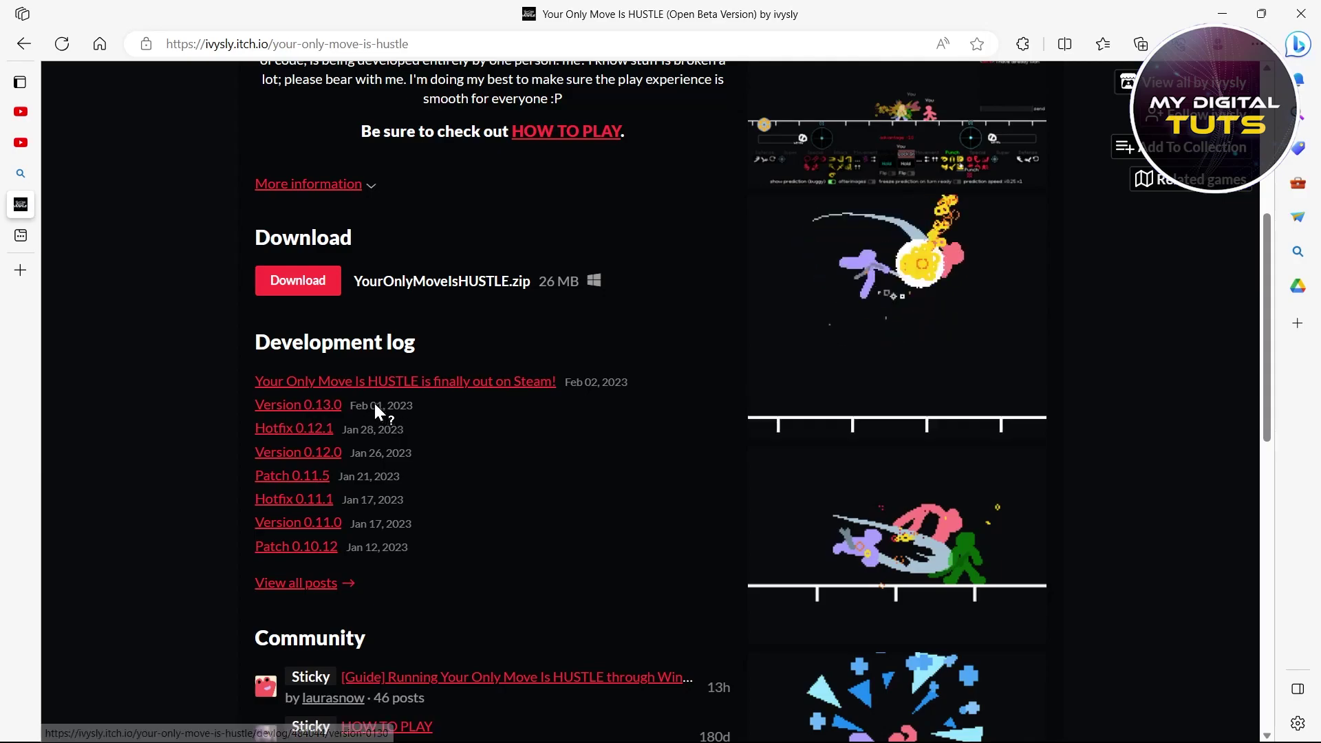
pyautogui.moveTo(370, 410)
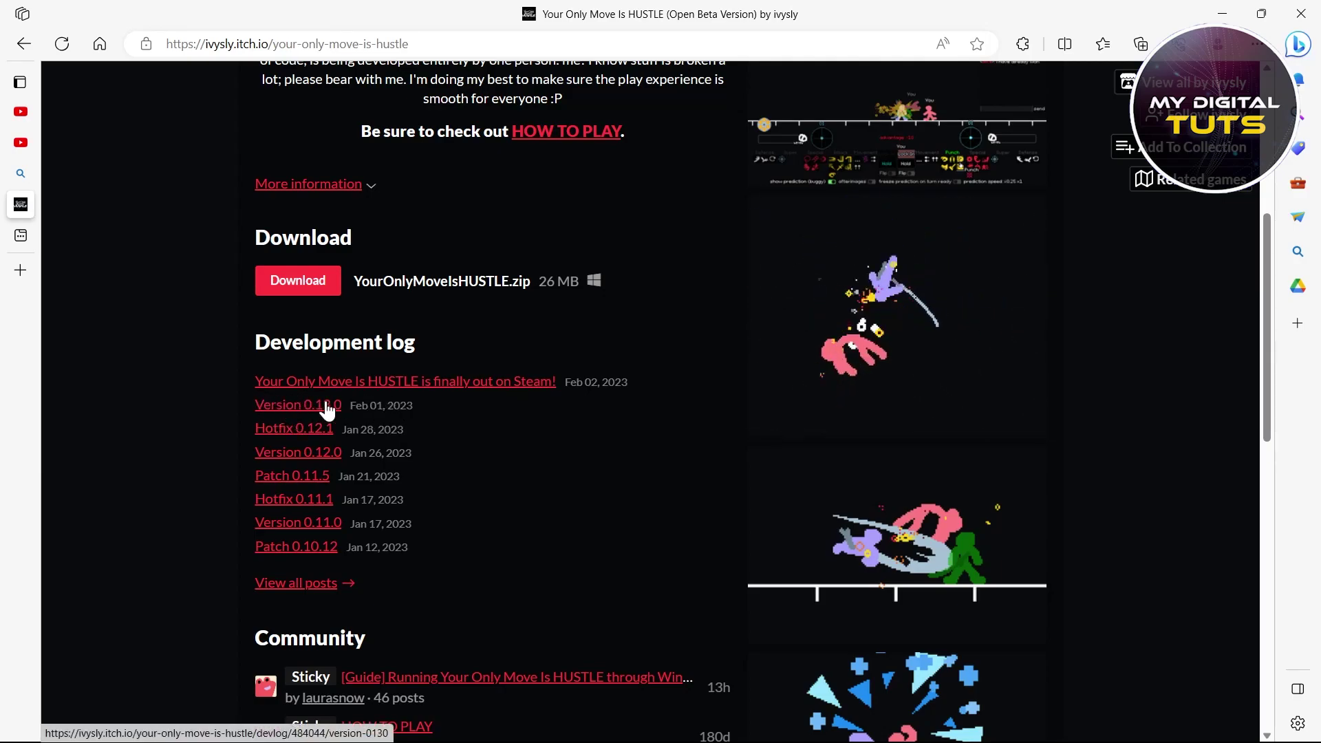
pyautogui.scroll(6, 302, 410)
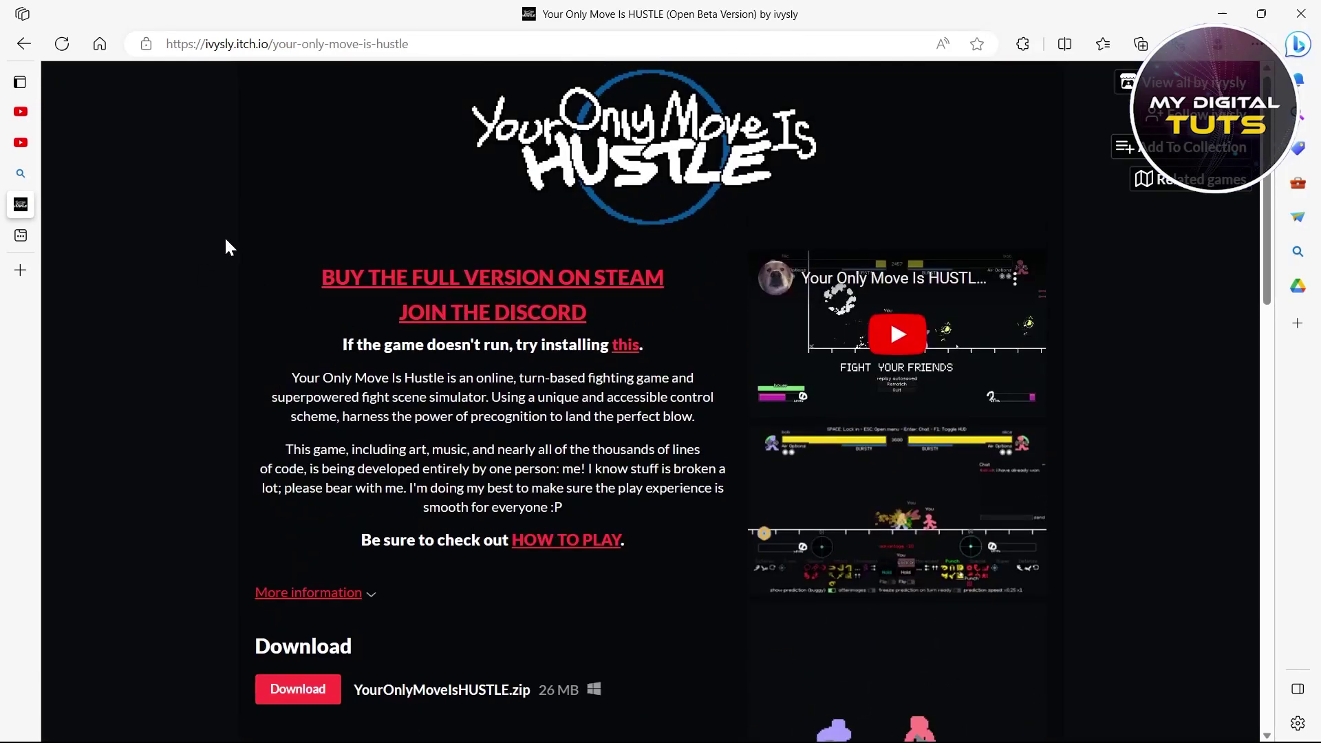
# Load the pasted yomimodding Discord invite, accept it, and let the Discord app open.
pyautogui.click(31, 234)
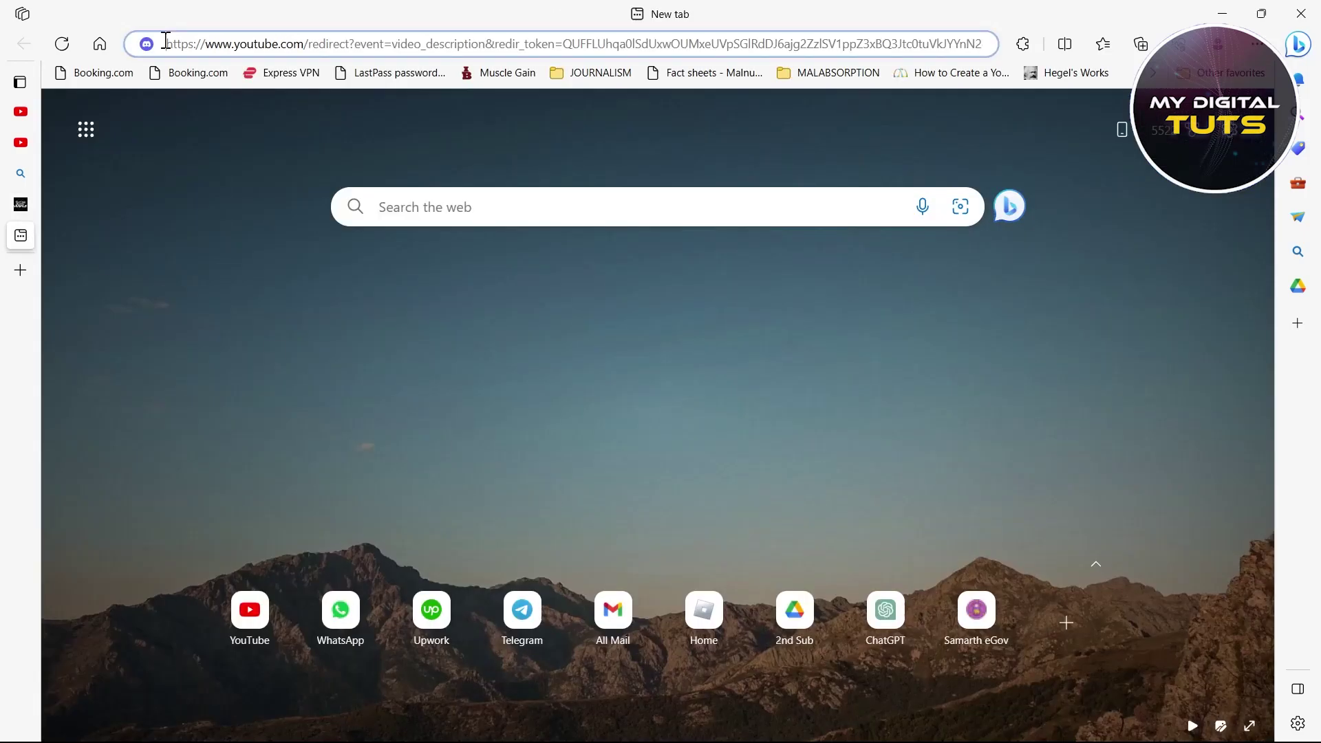
pyautogui.moveTo(166, 41); pyautogui.dragTo(773, 44)
pyautogui.click(808, 44)
pyautogui.moveTo(982, 44); pyautogui.dragTo(233, 44)
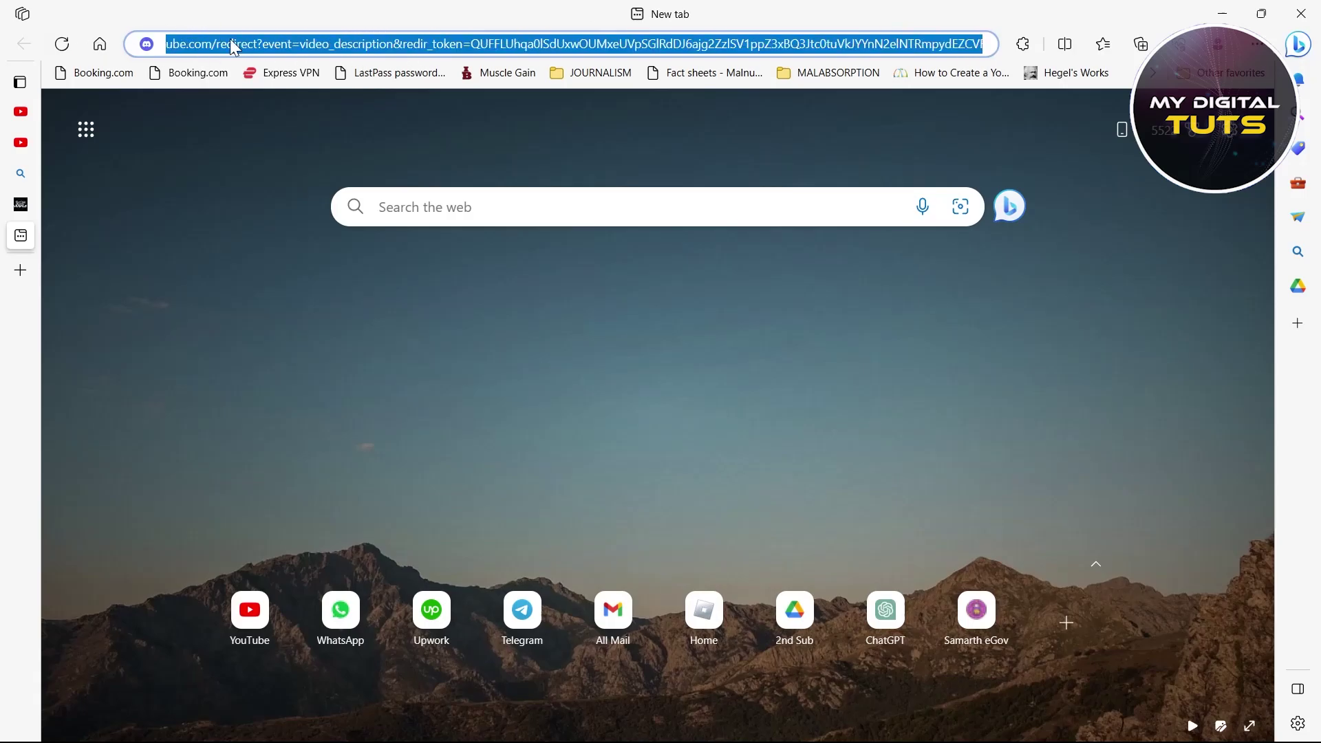
pyautogui.click(404, 42)
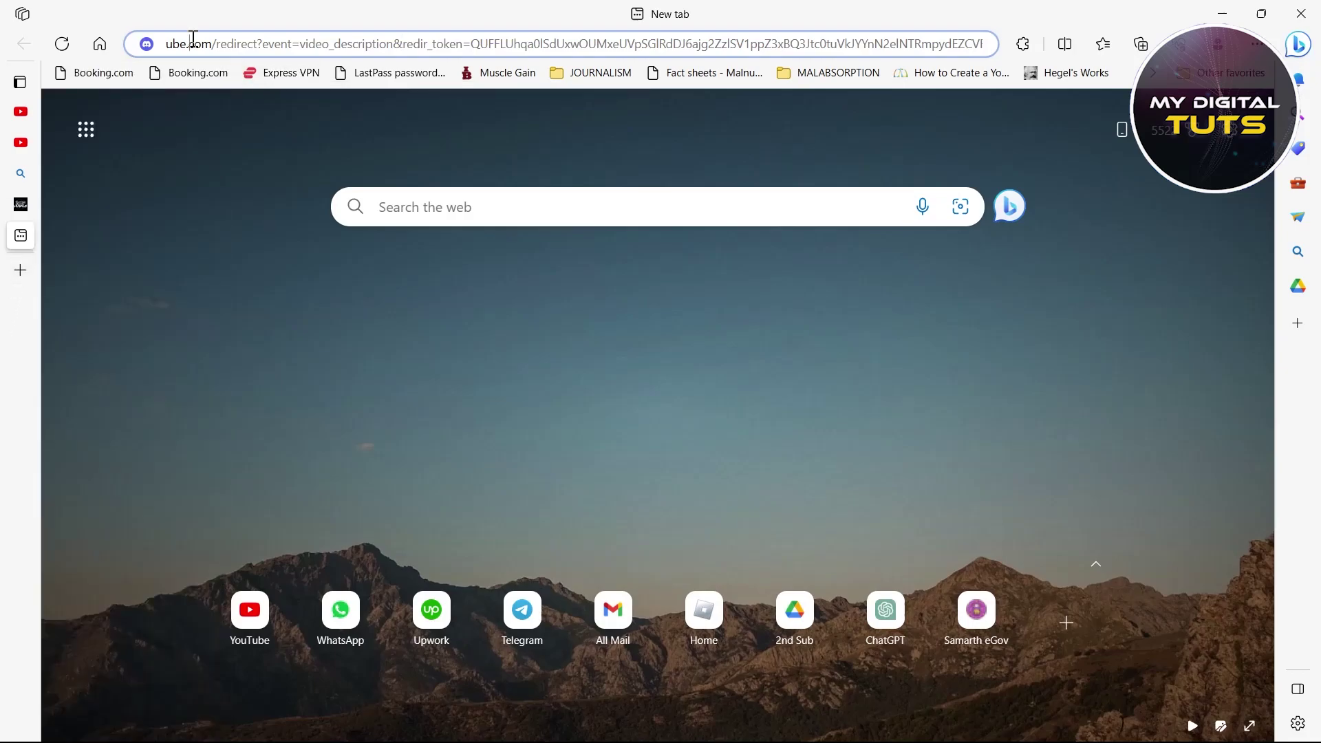
pyautogui.press('Return')
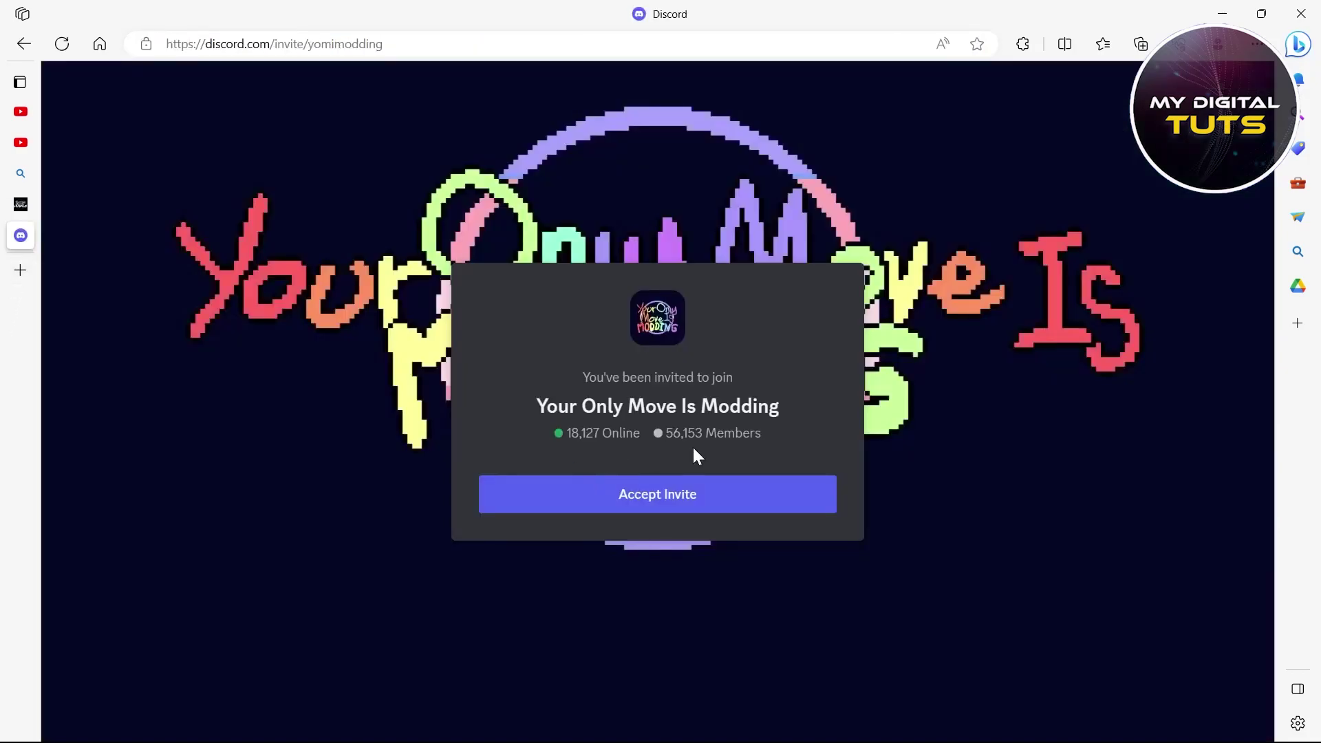
pyautogui.click(645, 505)
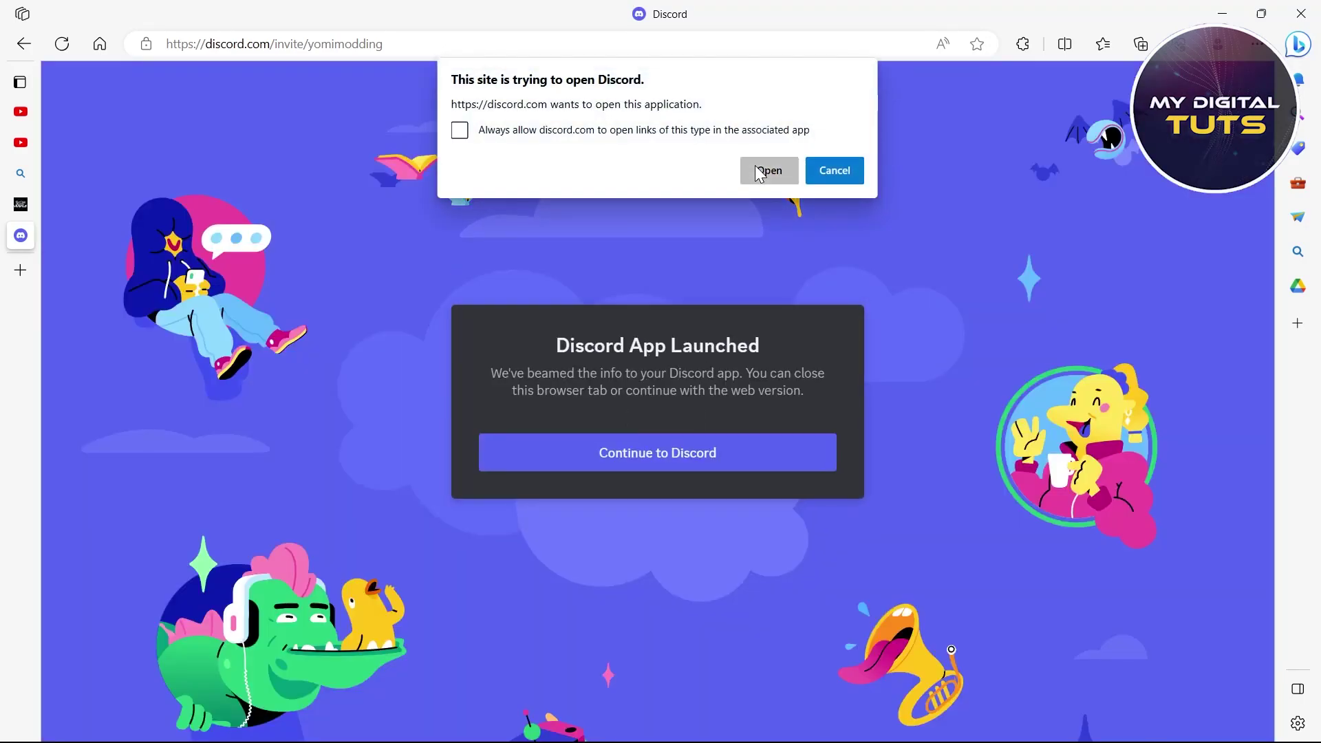
pyautogui.click(759, 171)
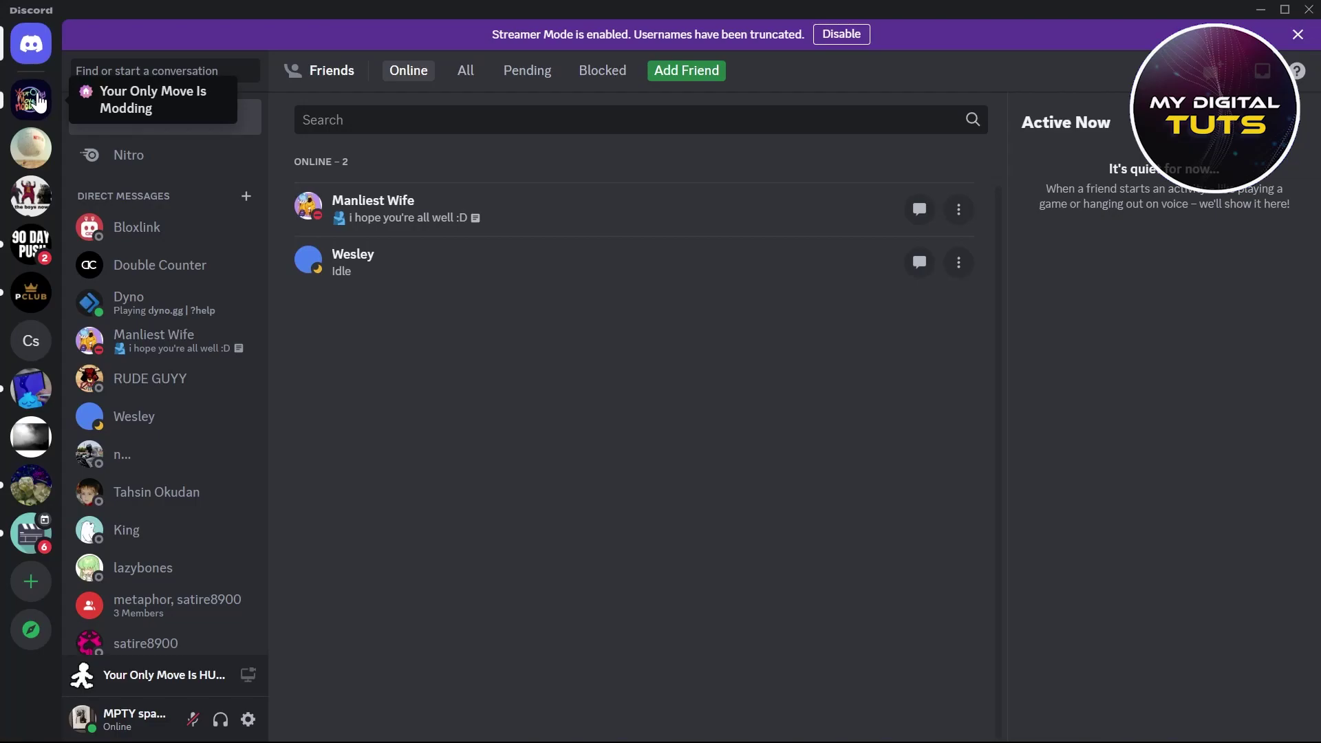
# Browse the server's mod-releases forum and Ruins Stage post, then return to a new Edge tab.
pyautogui.click(38, 102)
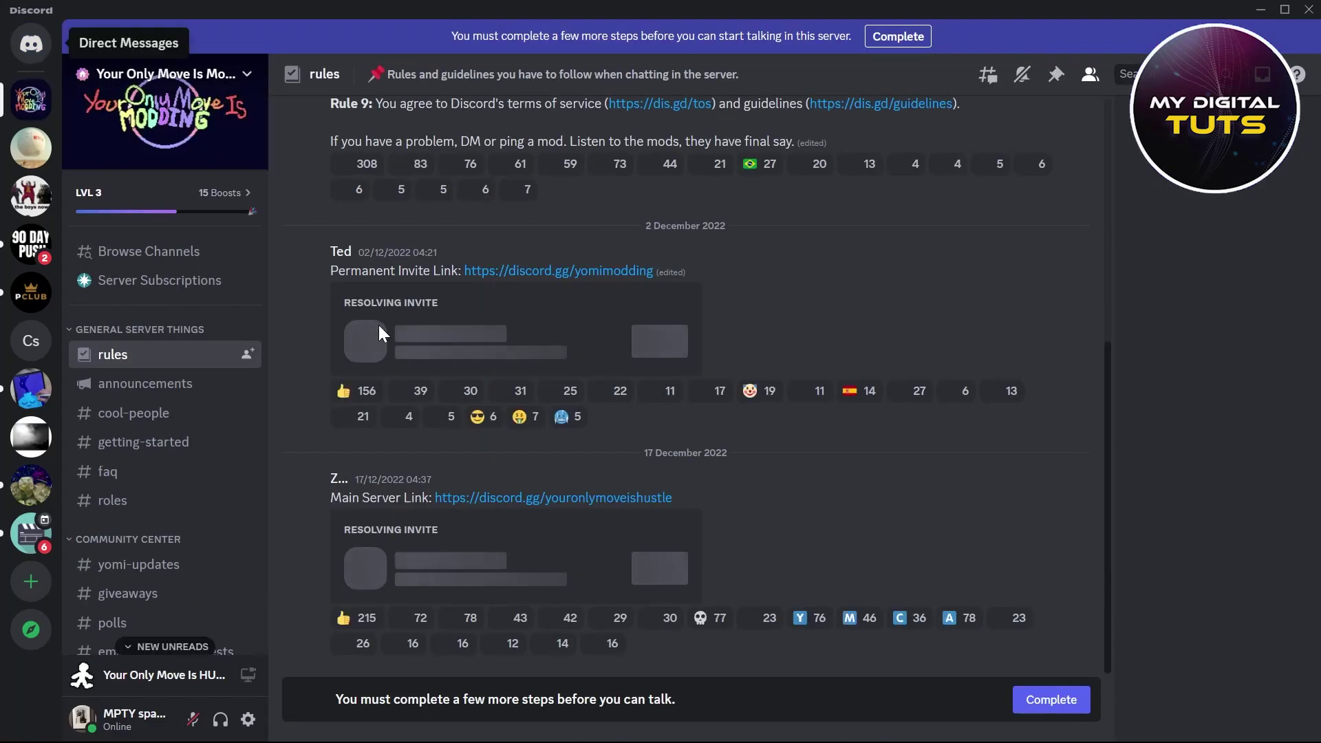
pyautogui.scroll(-5, 123, 320)
pyautogui.click(124, 320)
pyautogui.scroll(-3, 124, 320)
pyautogui.scroll(8, 124, 319)
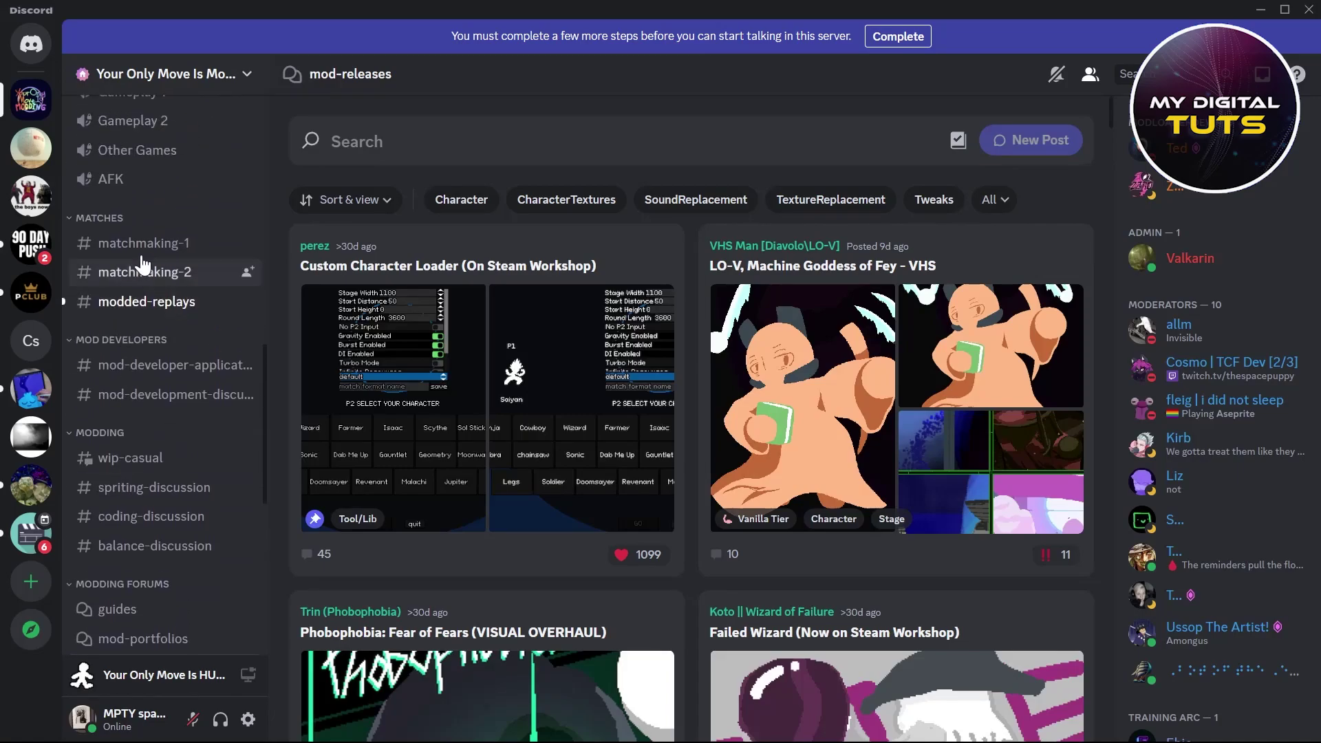
pyautogui.scroll(-9, 507, 274)
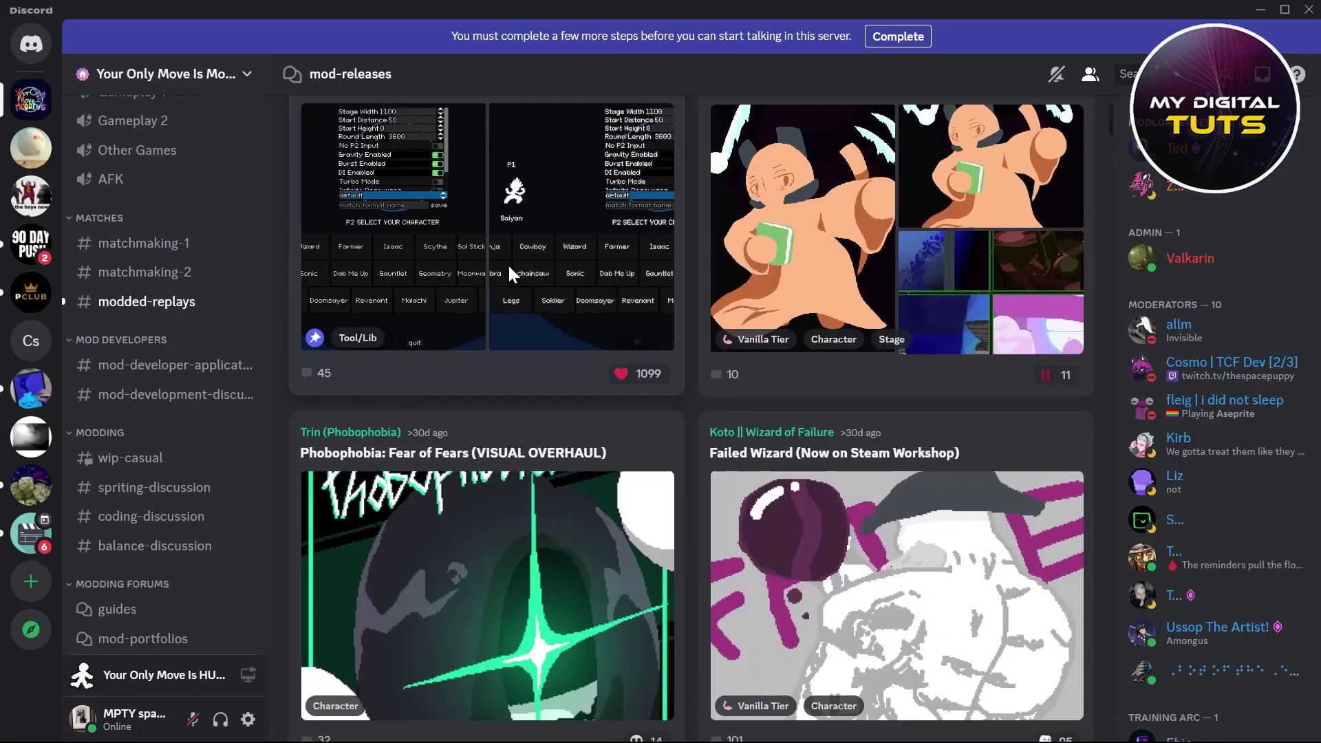
pyautogui.scroll(-15, 905, 192)
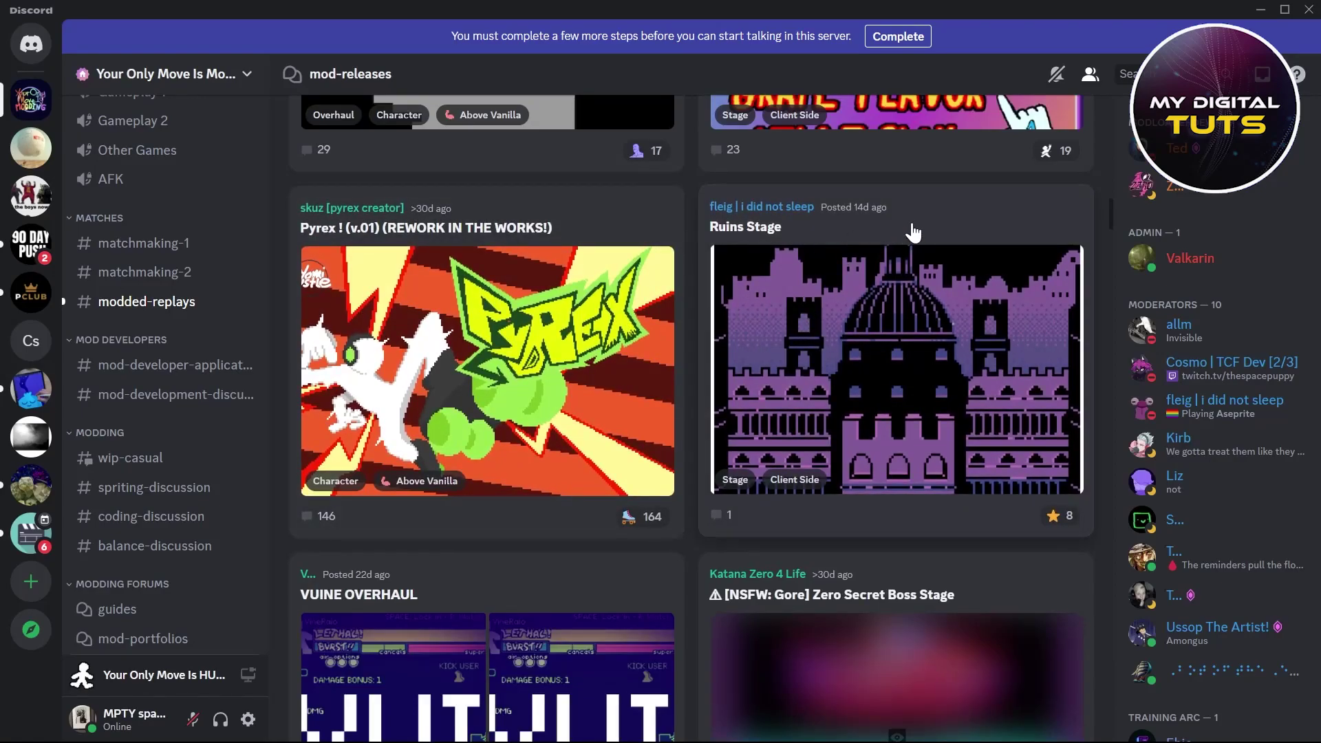
pyautogui.click(914, 230)
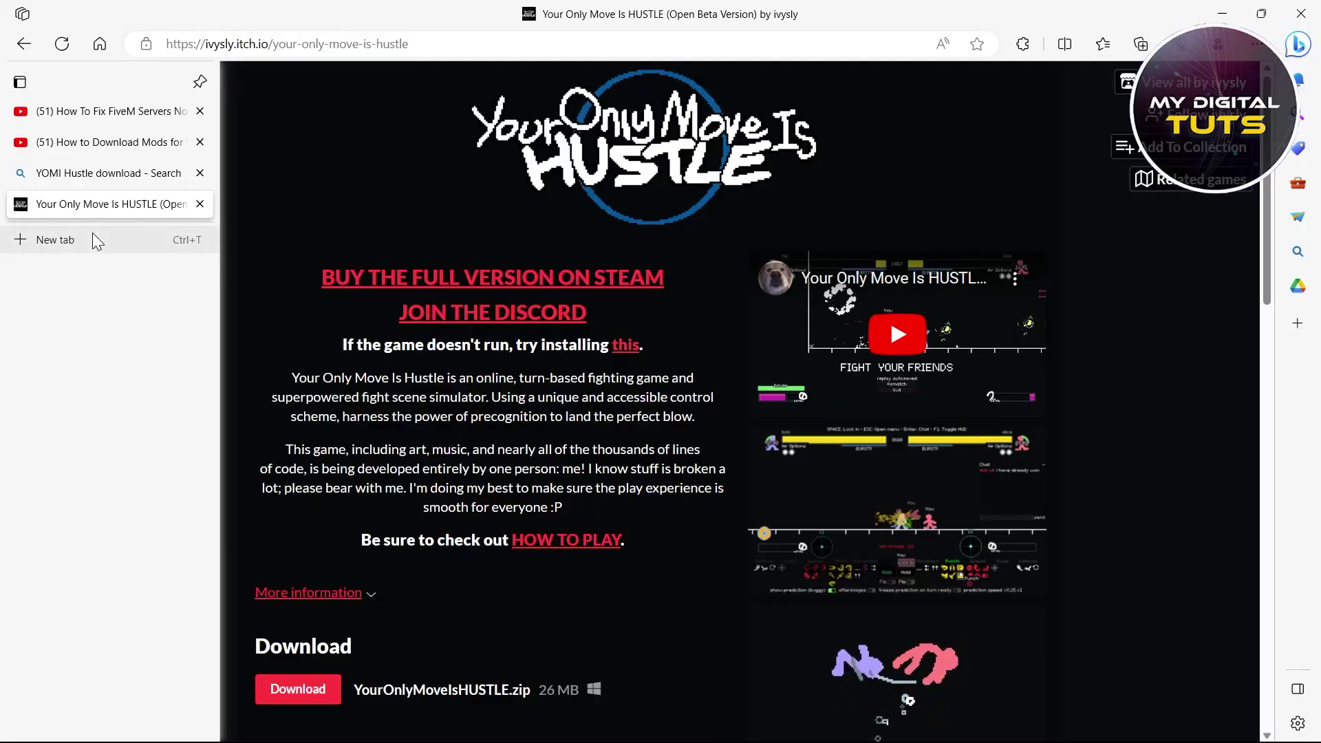
pyautogui.click(91, 233)
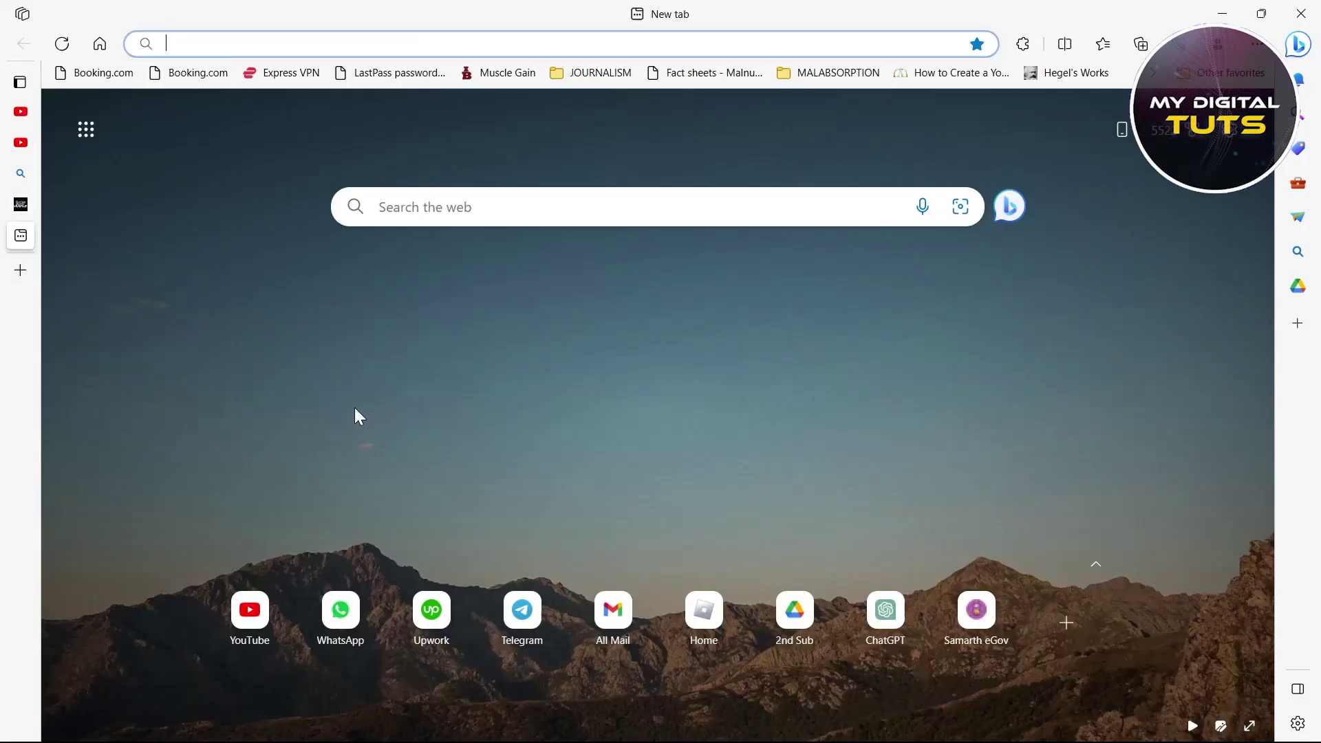
# Search Bing for 'download mods for yomi hustle' and review the results.
pyautogui.write('down')
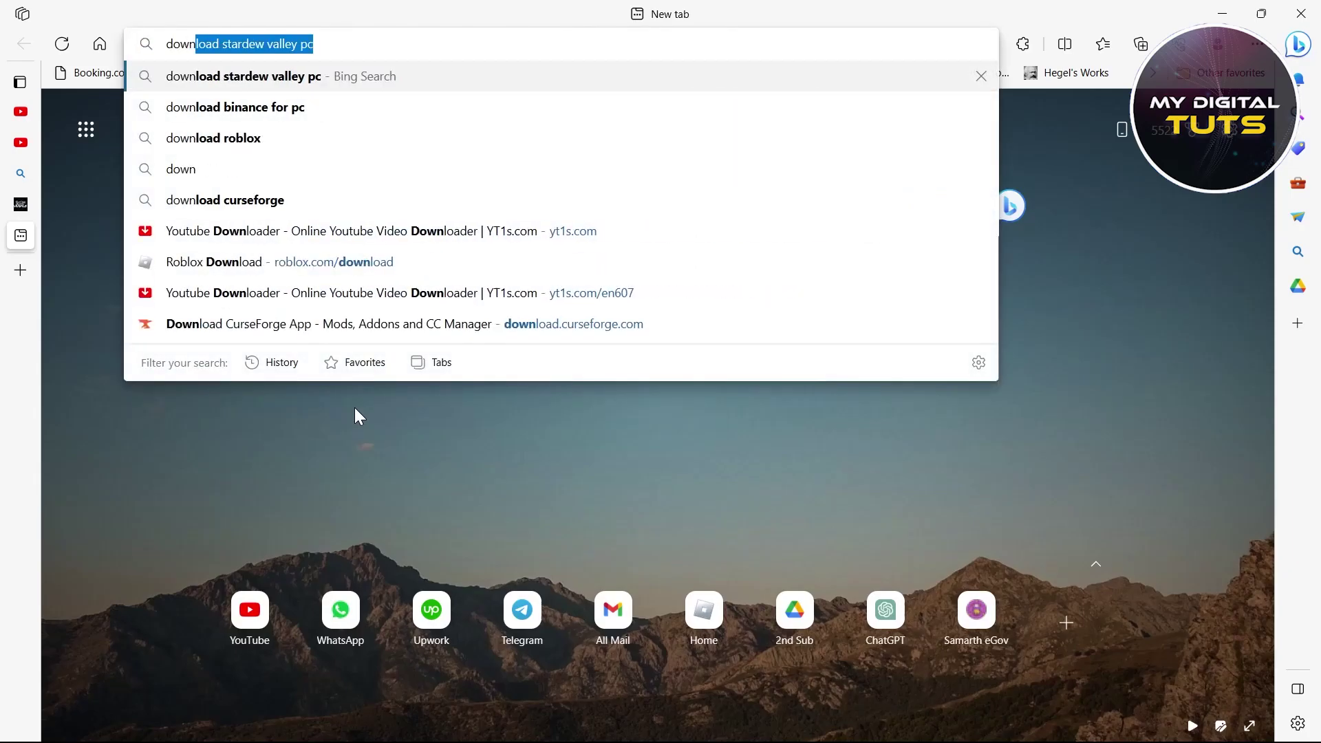
pyautogui.write('load mods ')
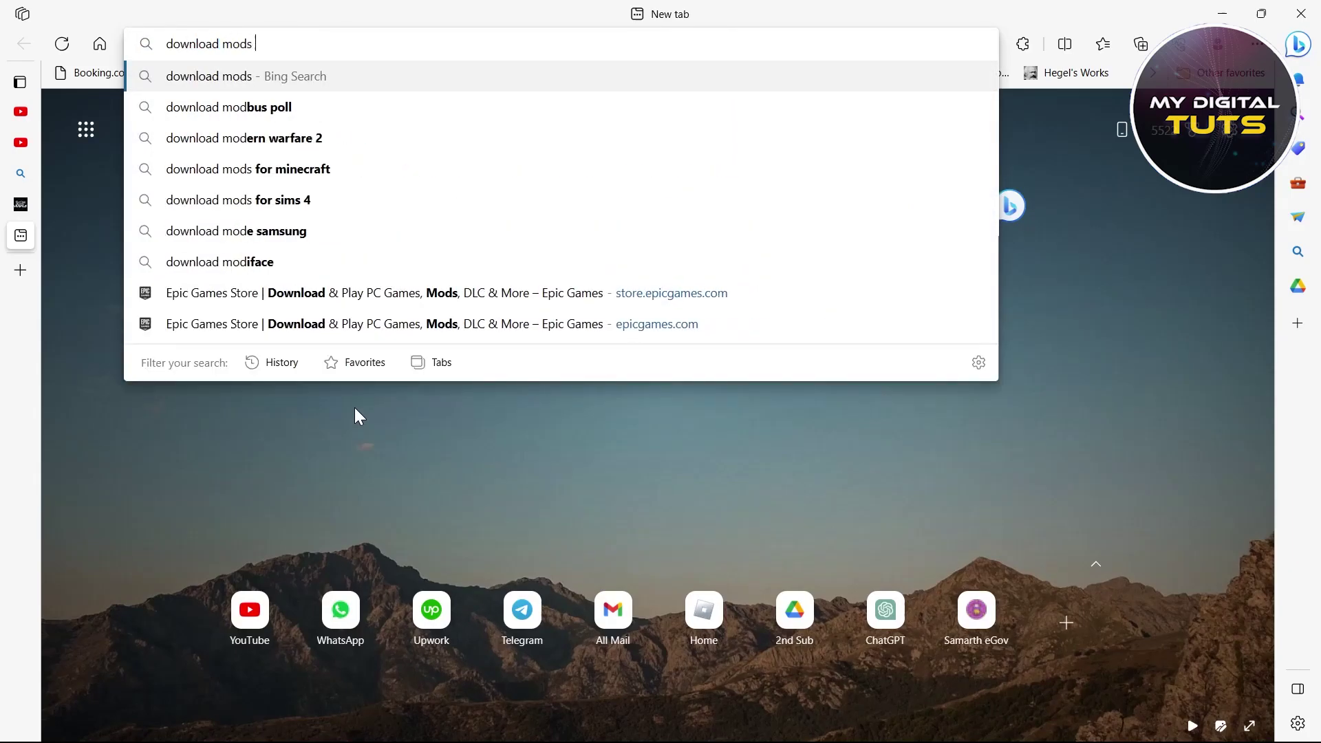
pyautogui.write('for yomi ')
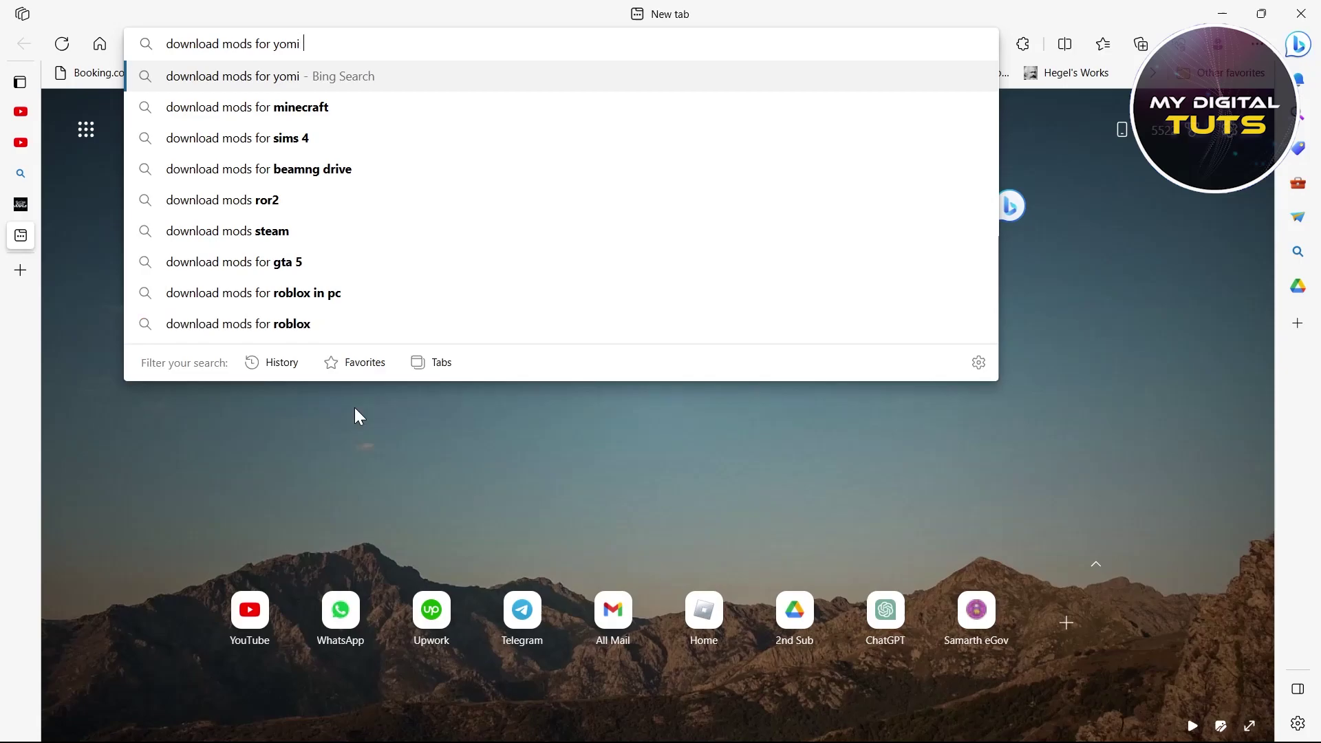
pyautogui.write('hustle')
pyautogui.press('Return')
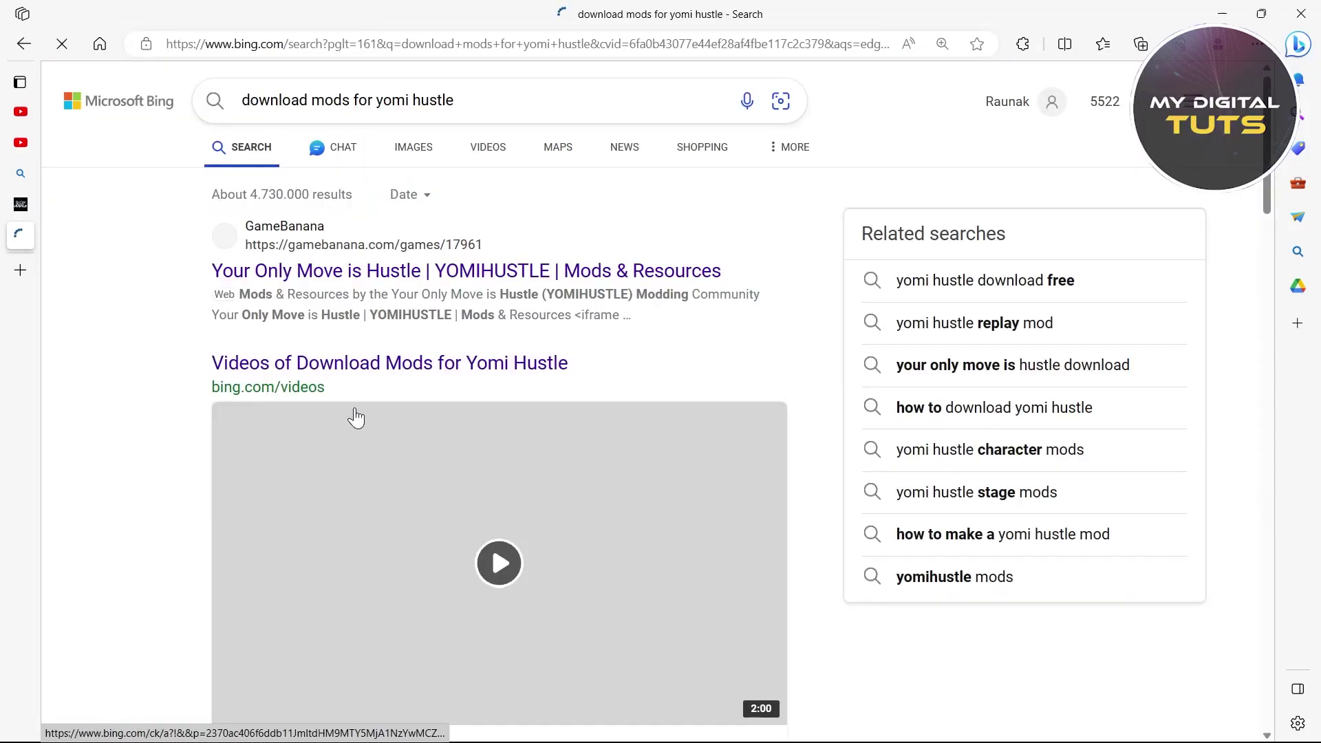
pyautogui.scroll(-1, 289, 344)
pyautogui.scroll(1, 275, 286)
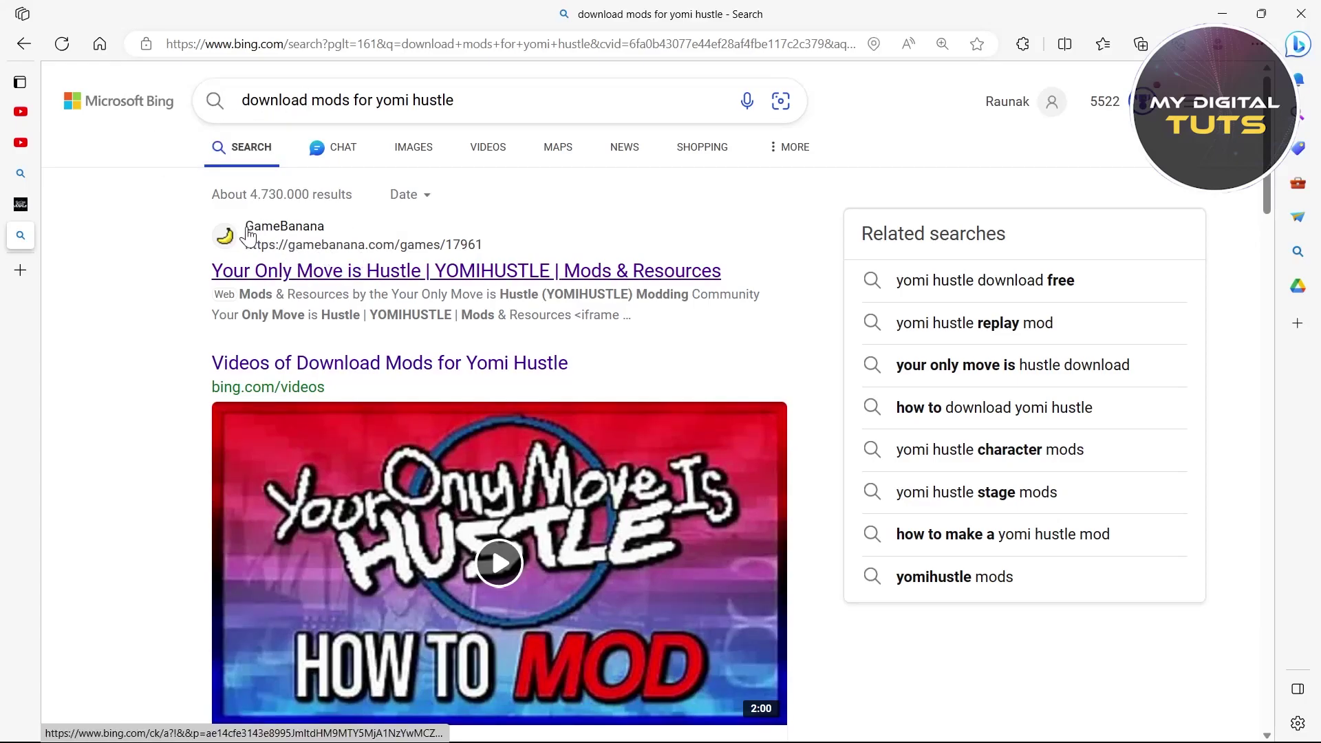
# Open the GameBanana Your Only Move is Hustle Get Started page and accept the data consent.
pyautogui.click(266, 278)
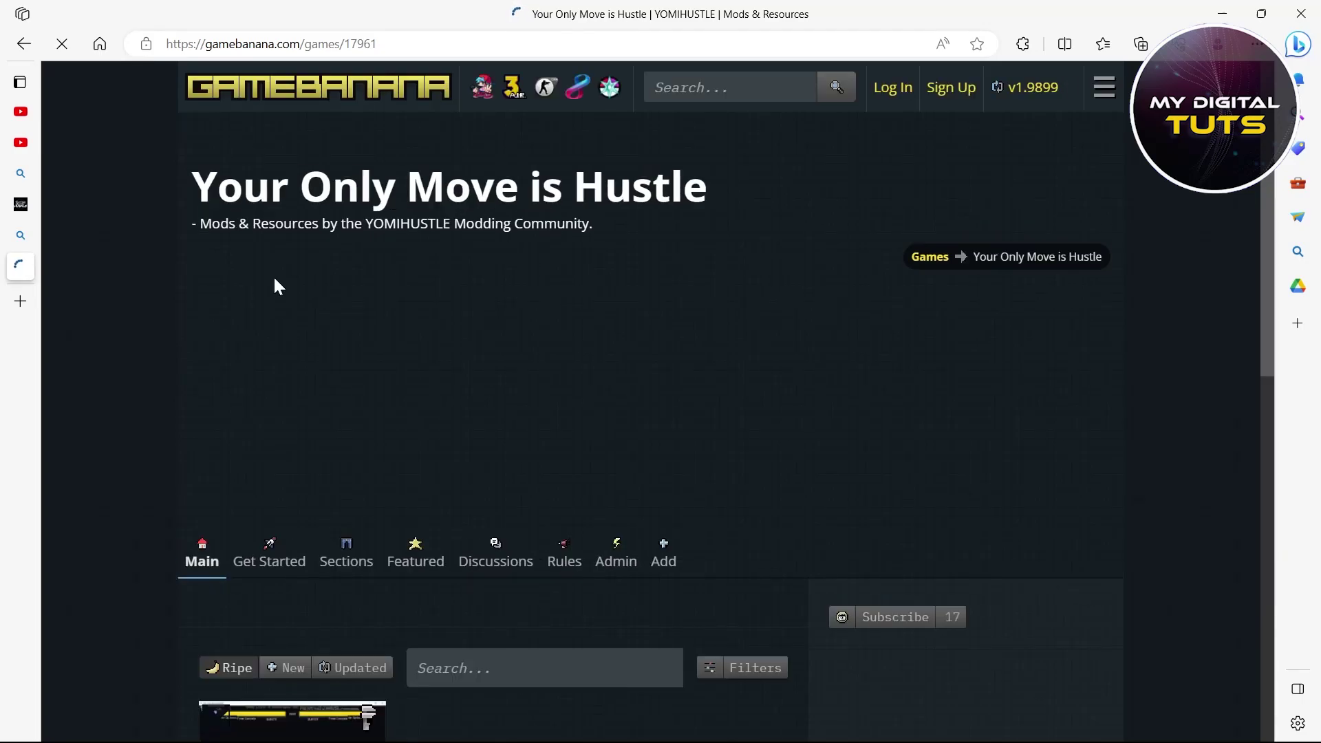
pyautogui.scroll(-2, 303, 274)
pyautogui.scroll(-4, 334, 273)
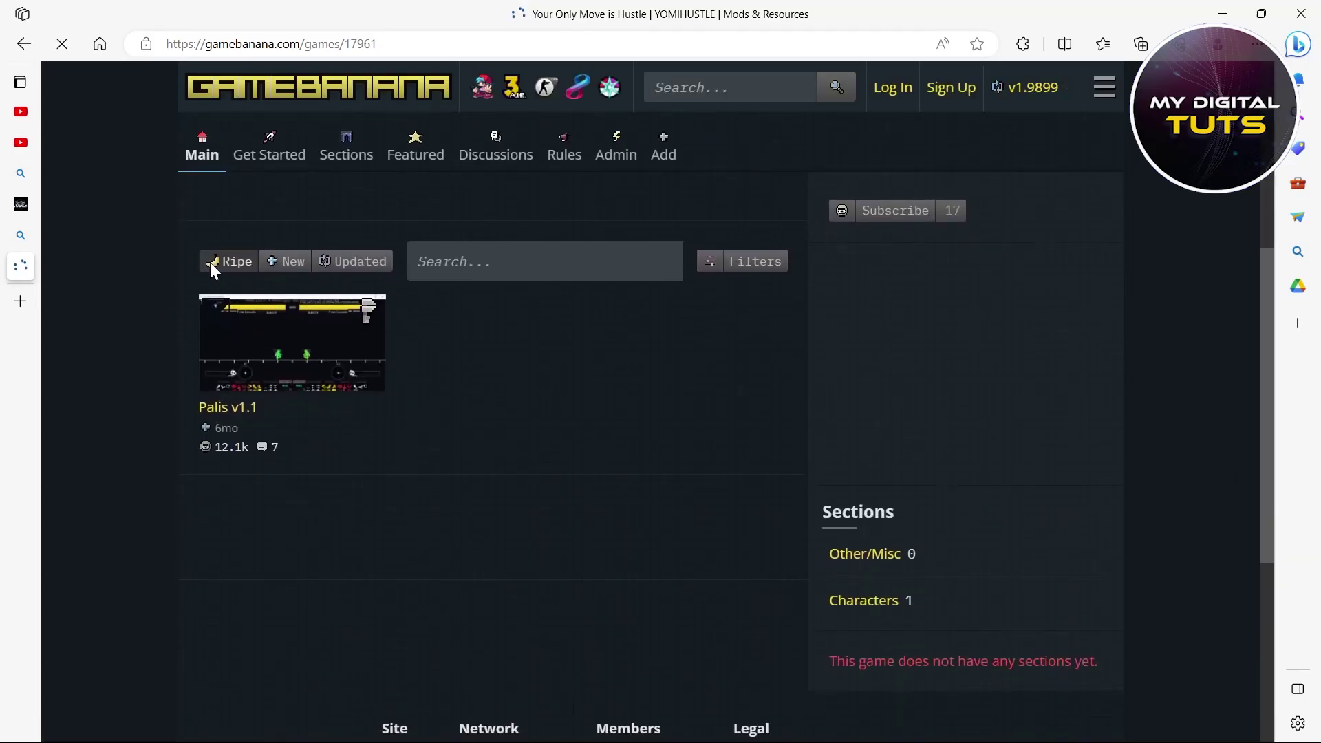
pyautogui.click(282, 143)
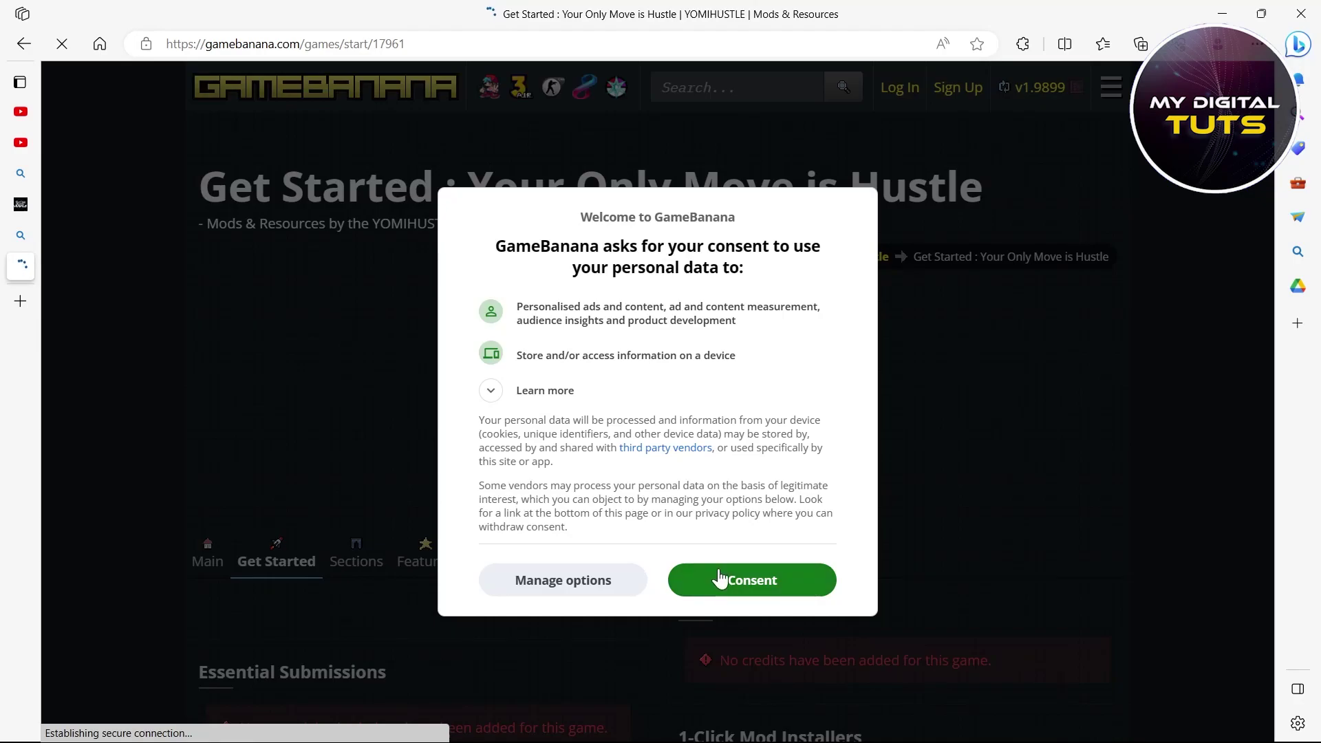
pyautogui.click(720, 580)
# Open the game's Mods listing from the Sections menu.
pyautogui.scroll(-3, 356, 344)
pyautogui.moveTo(356, 344)
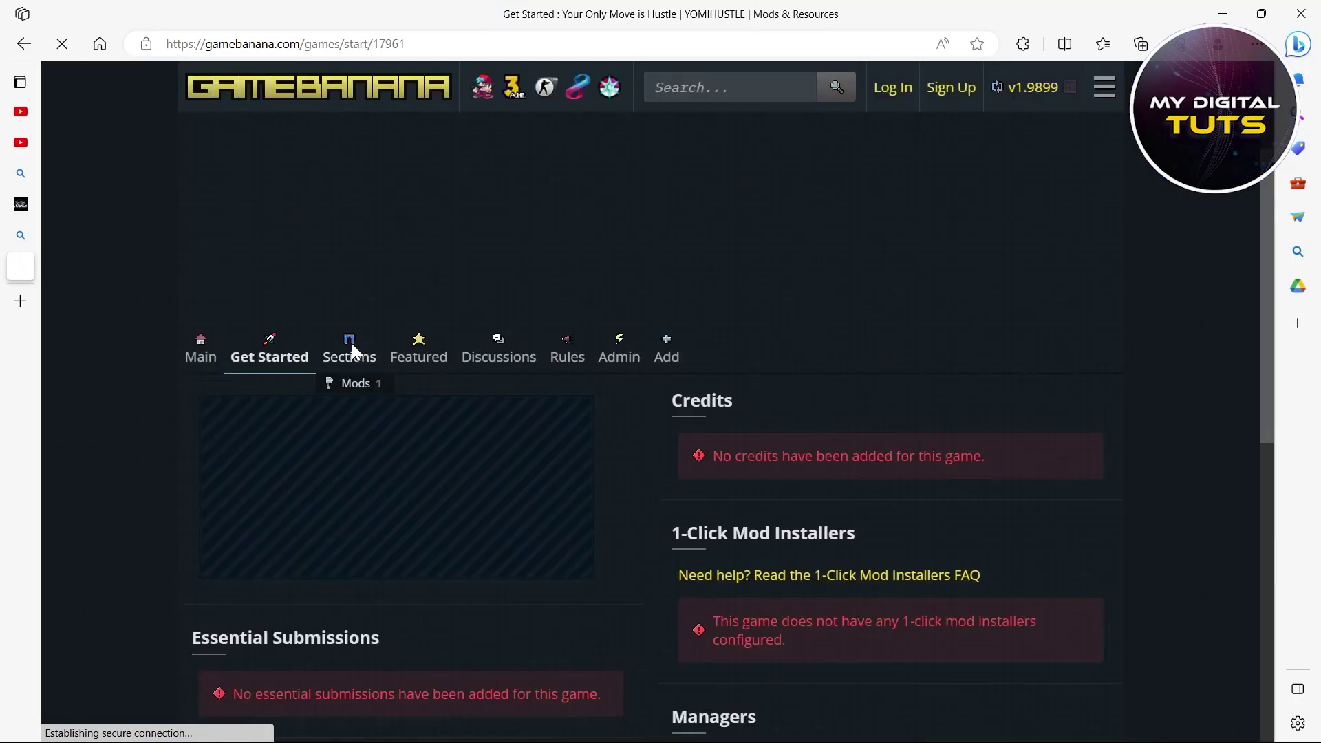
pyautogui.click(356, 384)
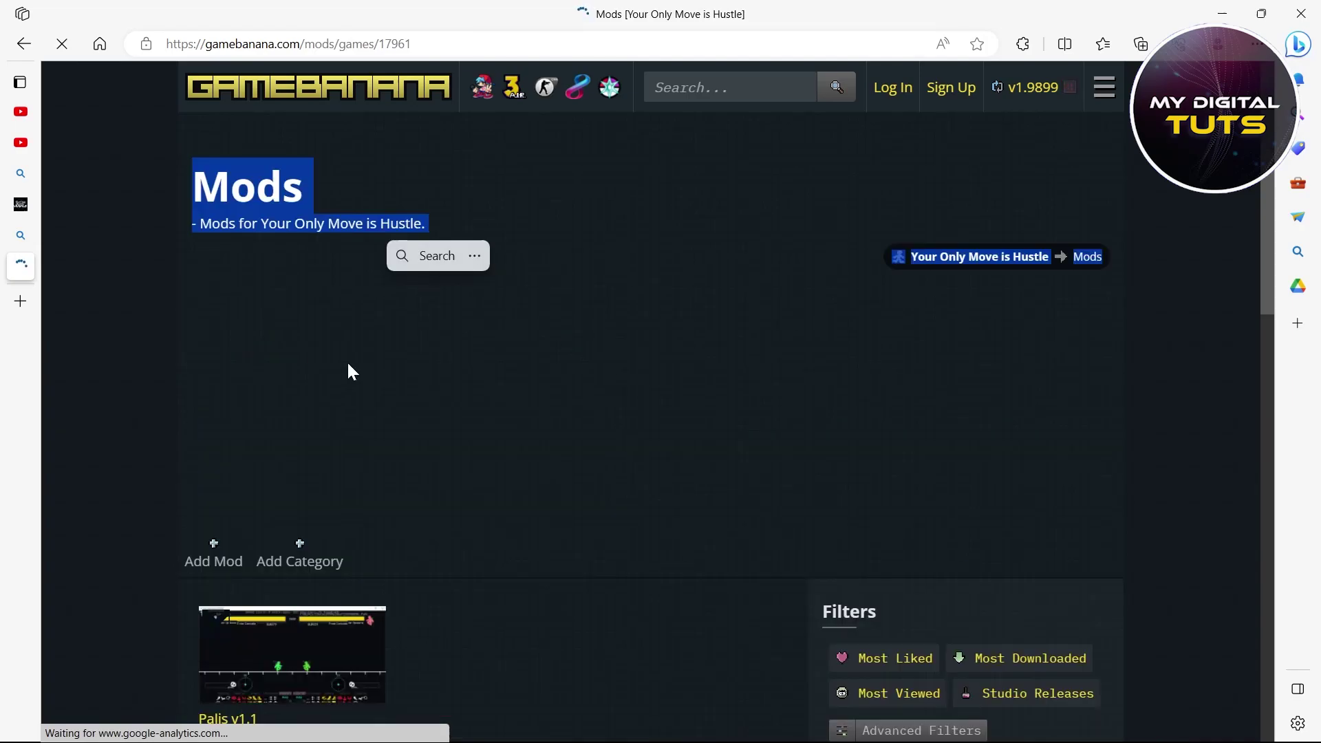
pyautogui.scroll(-5, 306, 353)
pyautogui.scroll(2, 326, 283)
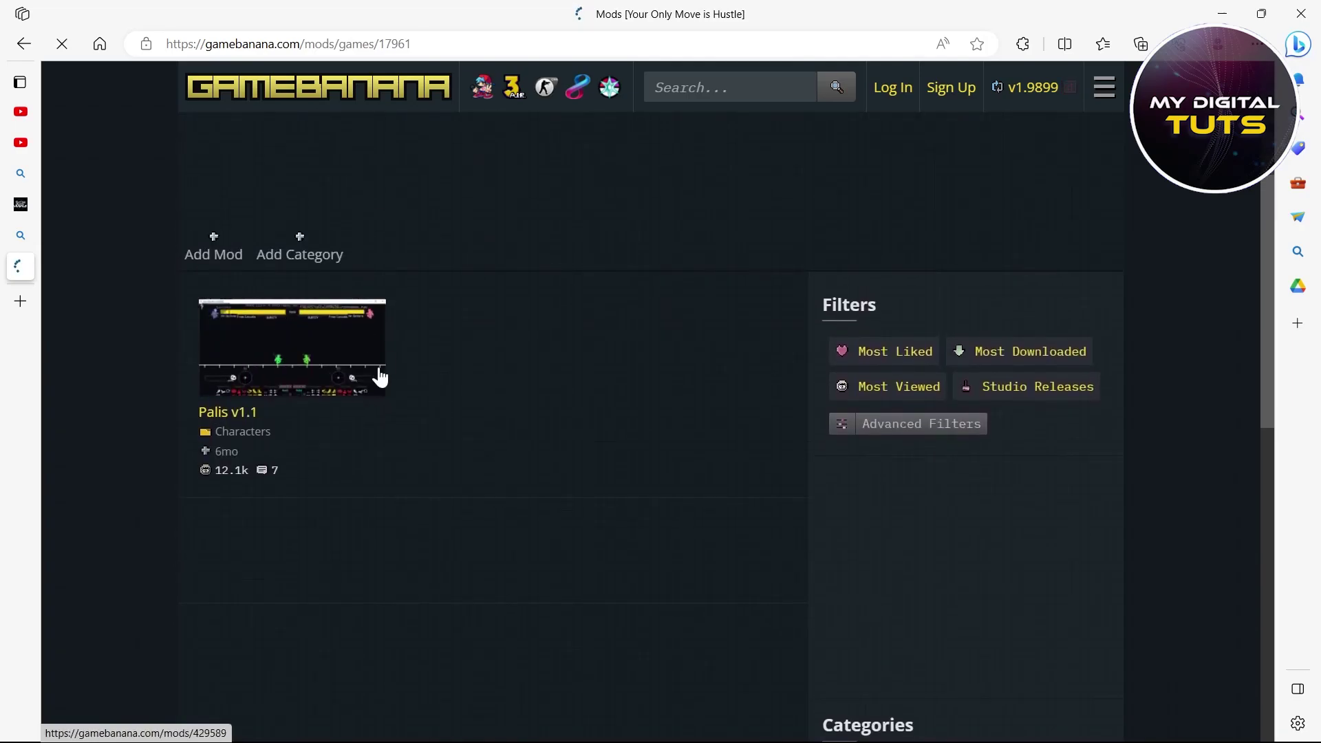
# Download mod1.zip from the Palis v1.1 manual download page and show it in its folder.
pyautogui.click(288, 358)
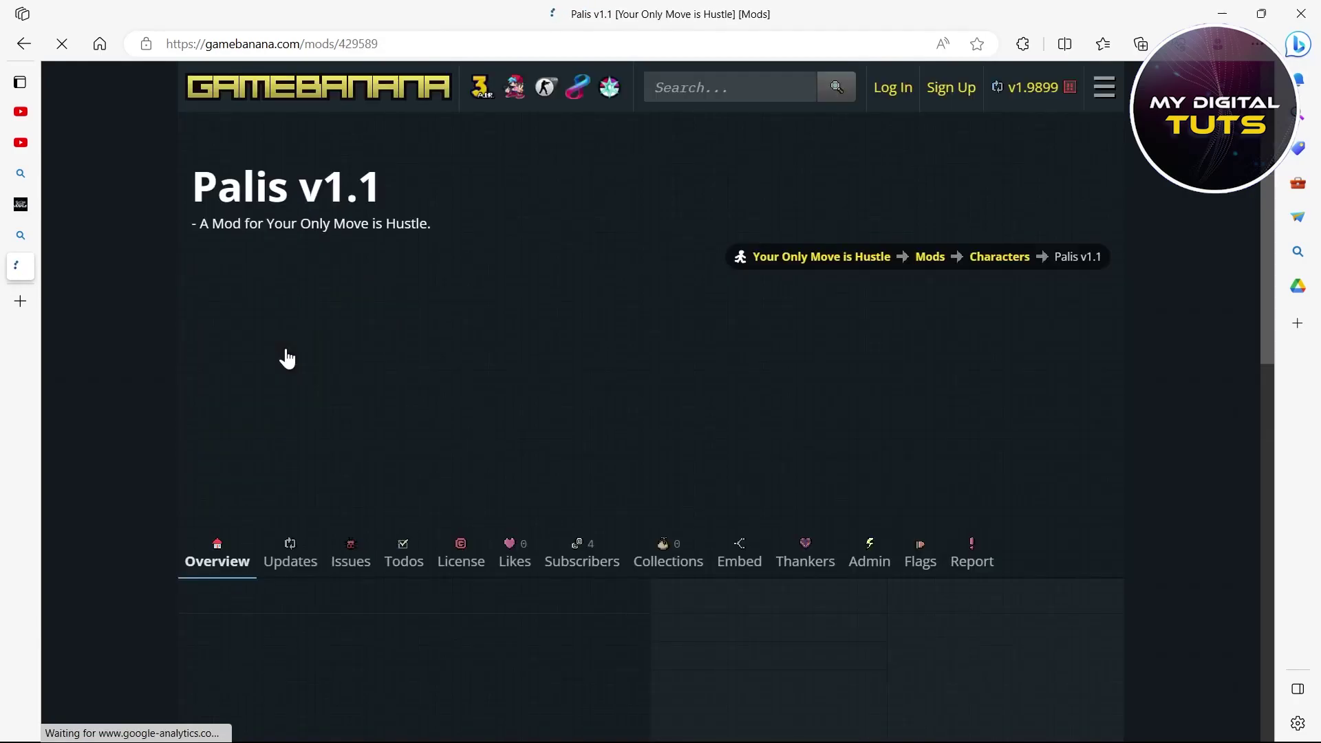
pyautogui.scroll(-10, 309, 354)
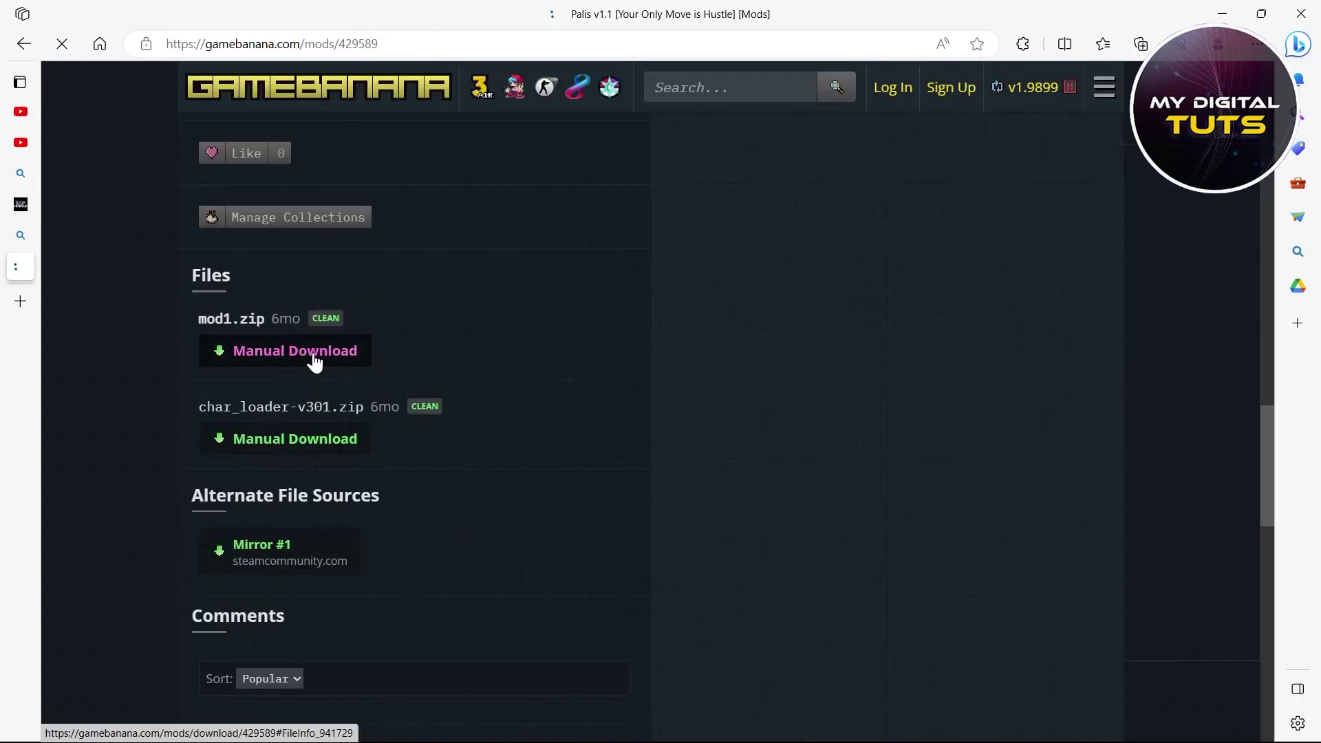
pyautogui.click(313, 357)
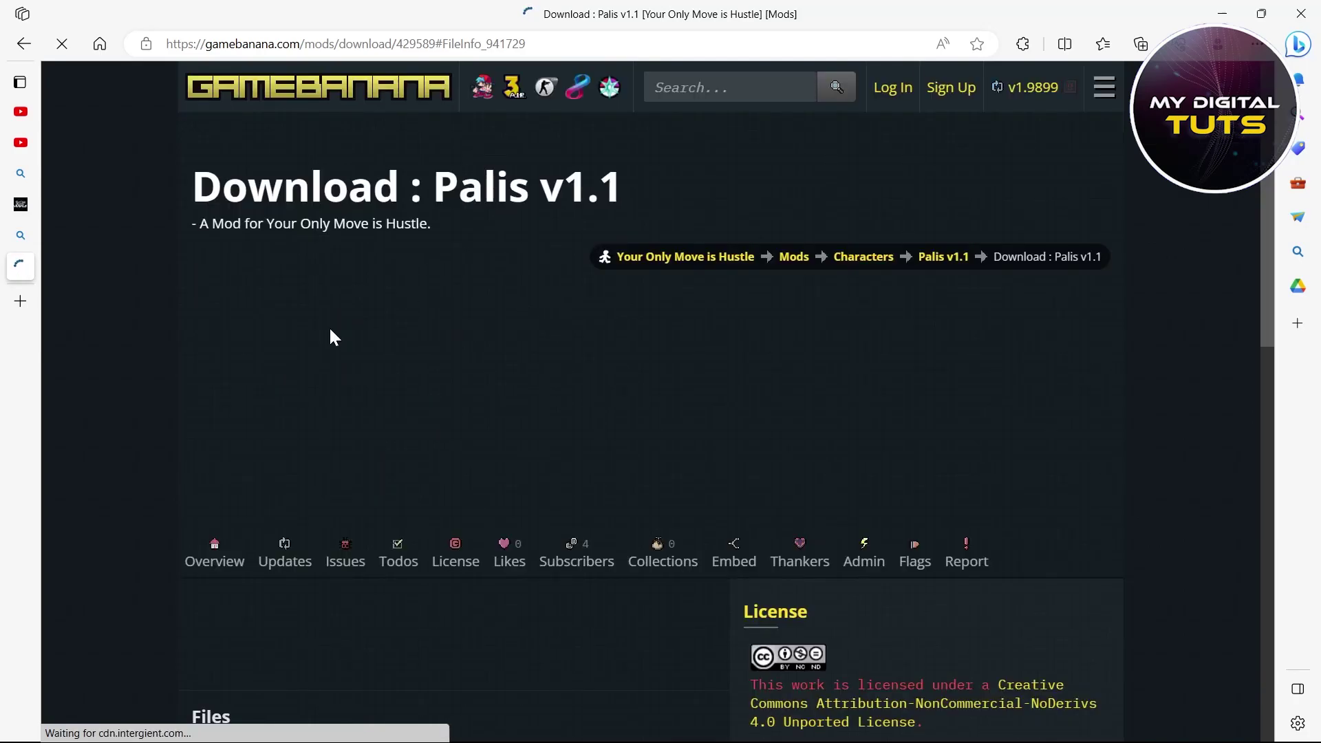
pyautogui.scroll(-5, 294, 440)
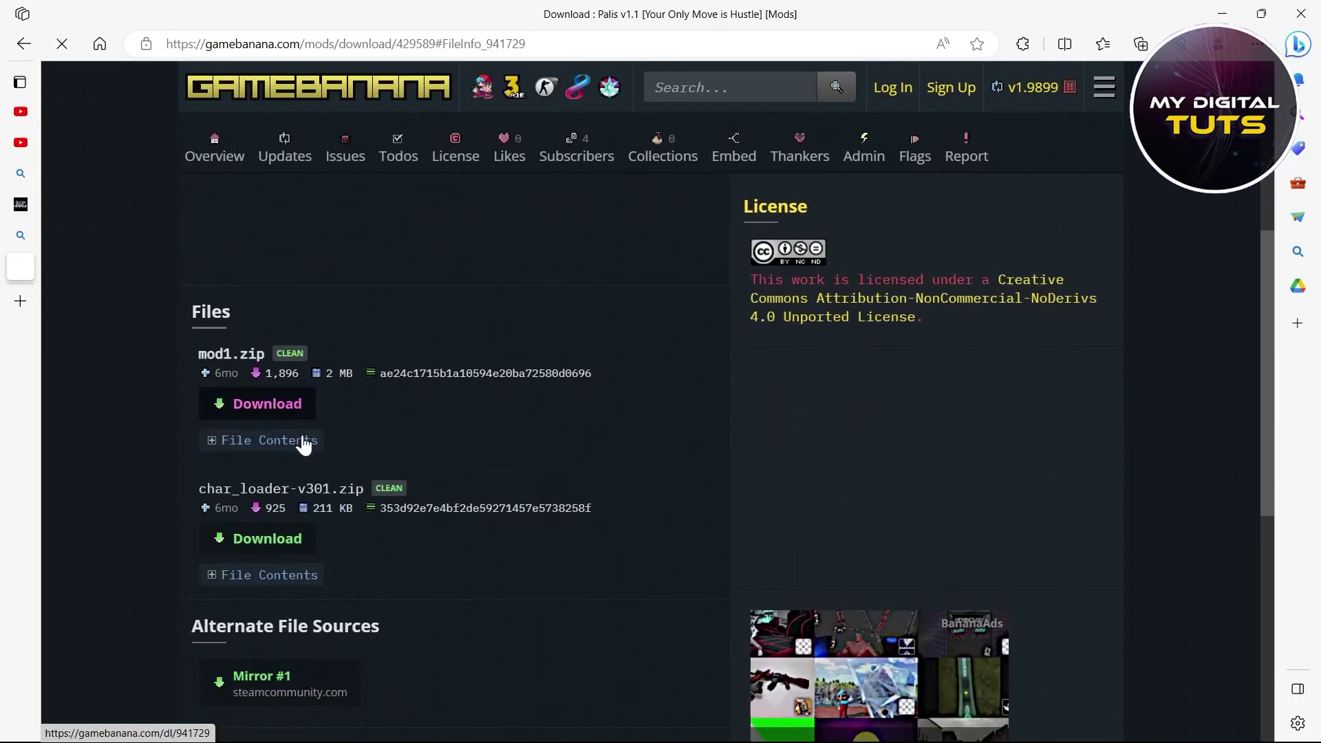
pyautogui.click(267, 401)
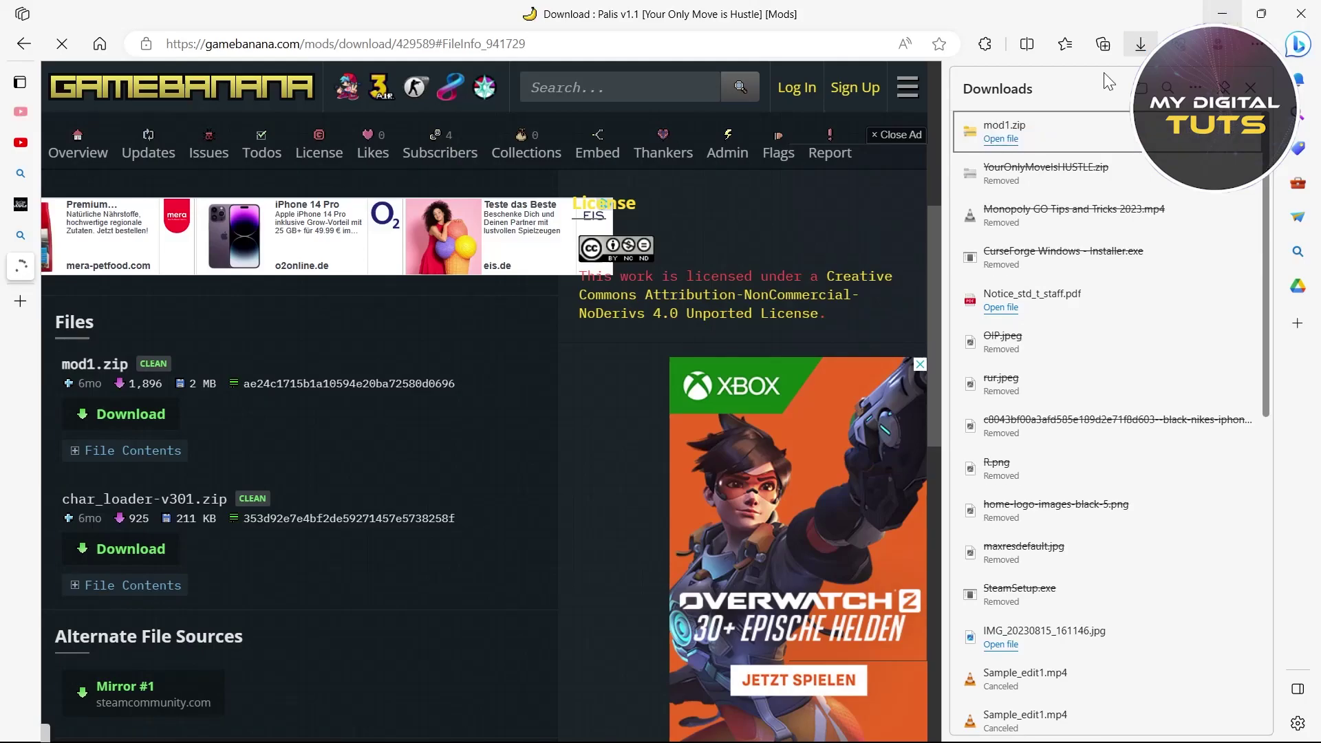
pyautogui.click(1203, 153)
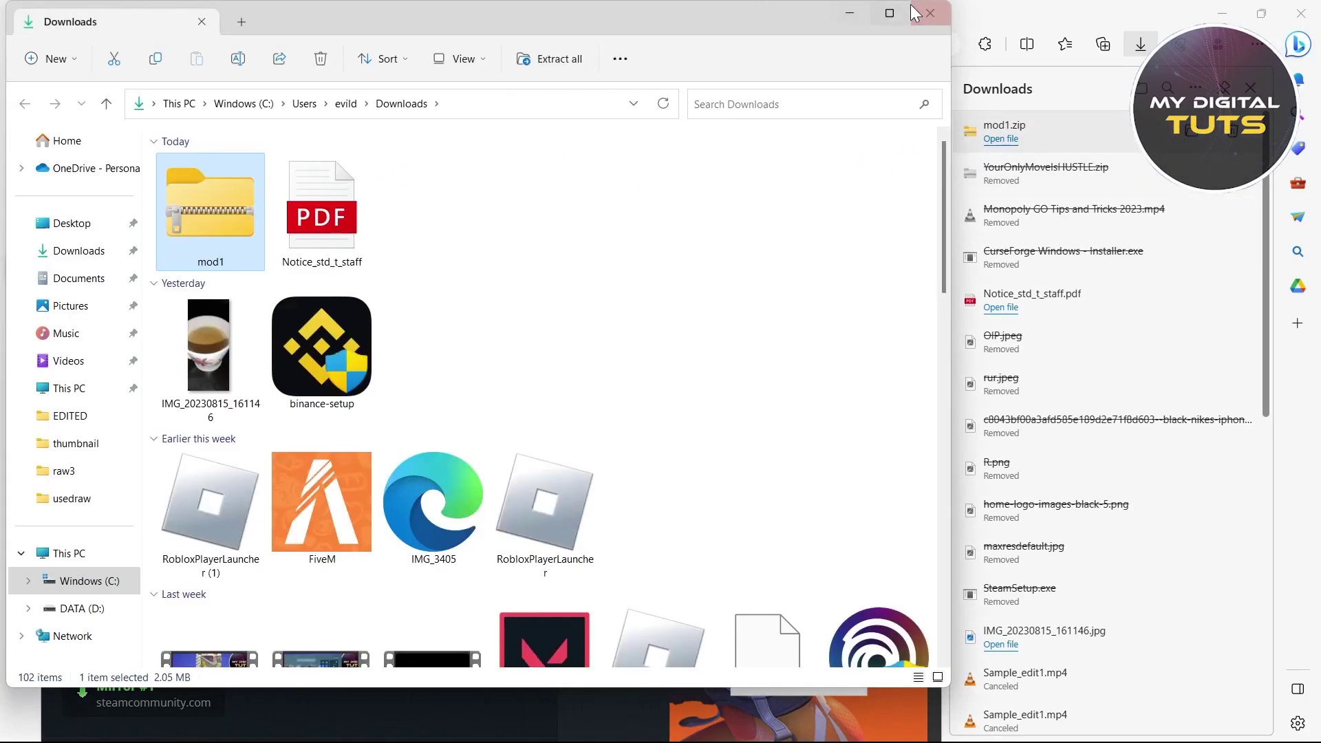
# Browse File Explorer to DATA (D:) > Games > YourOnlyMoveIsHUSTLE.
pyautogui.click(895, 12)
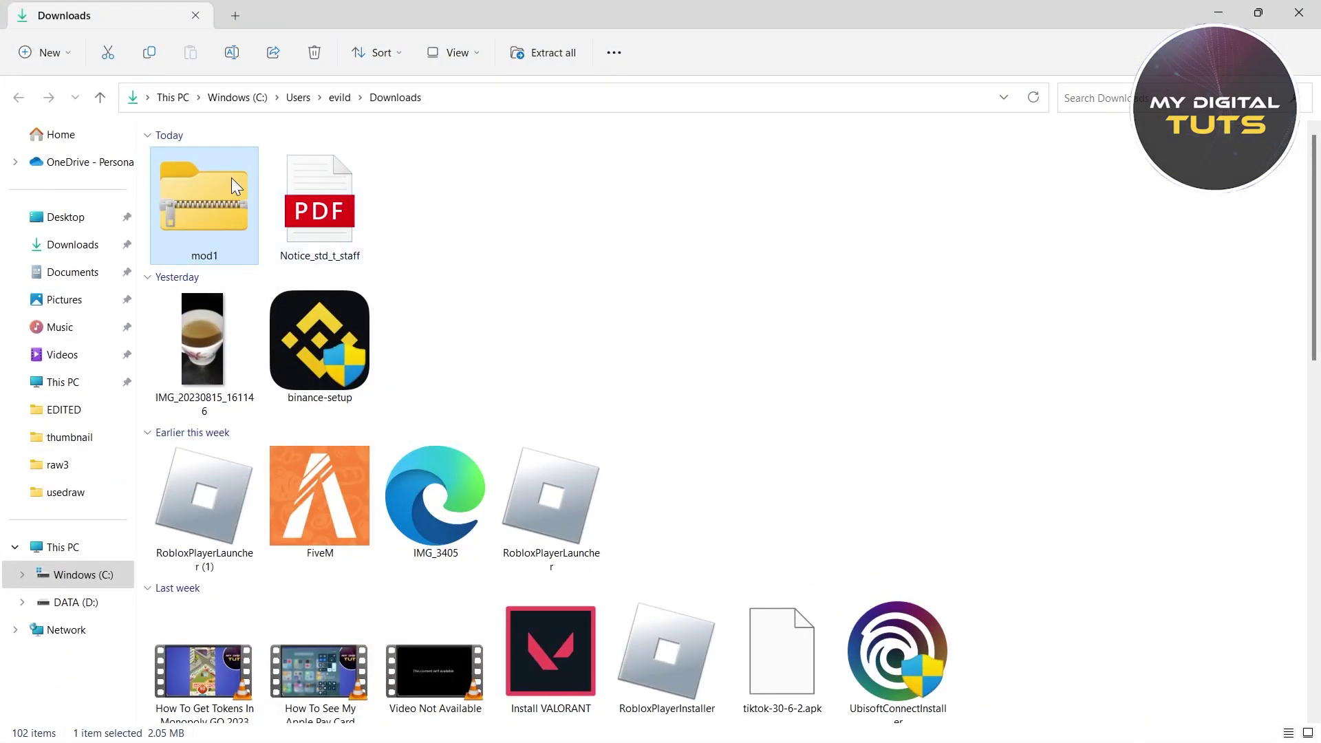
pyautogui.click(63, 547)
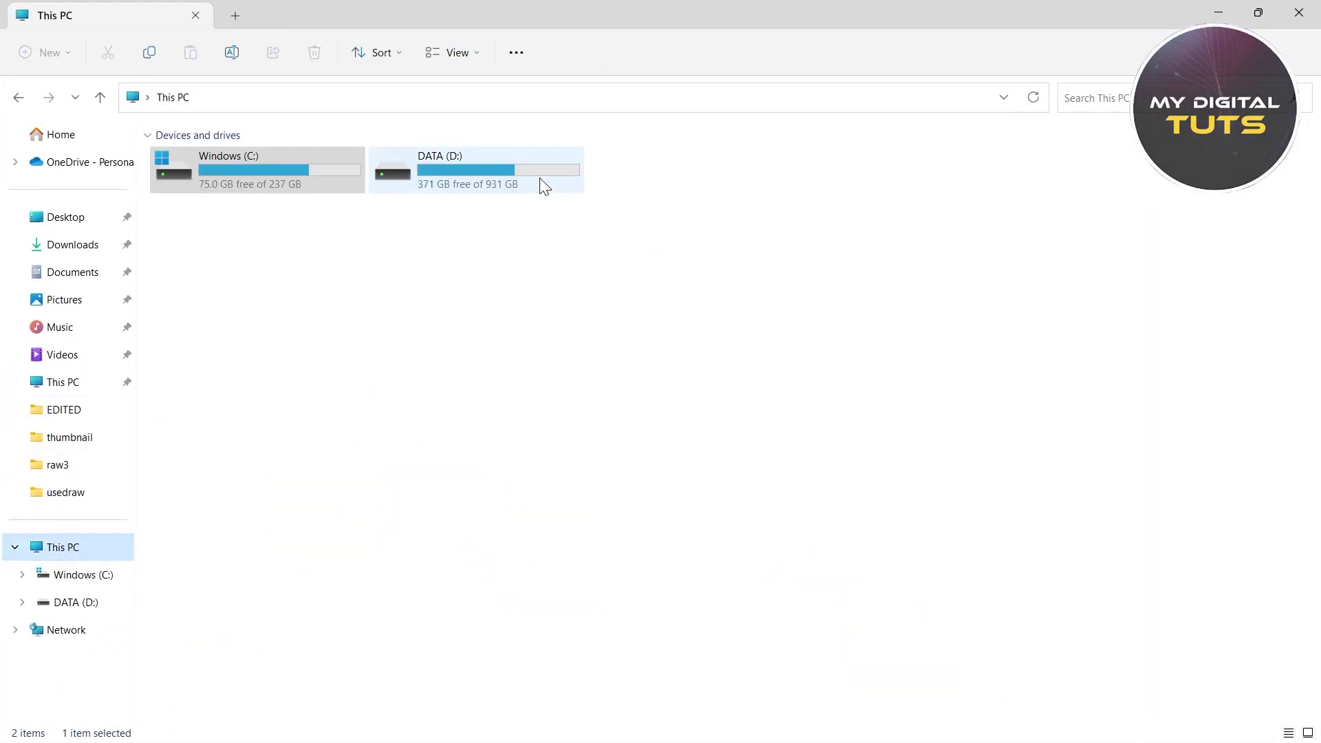
pyautogui.doubleClick(492, 175)
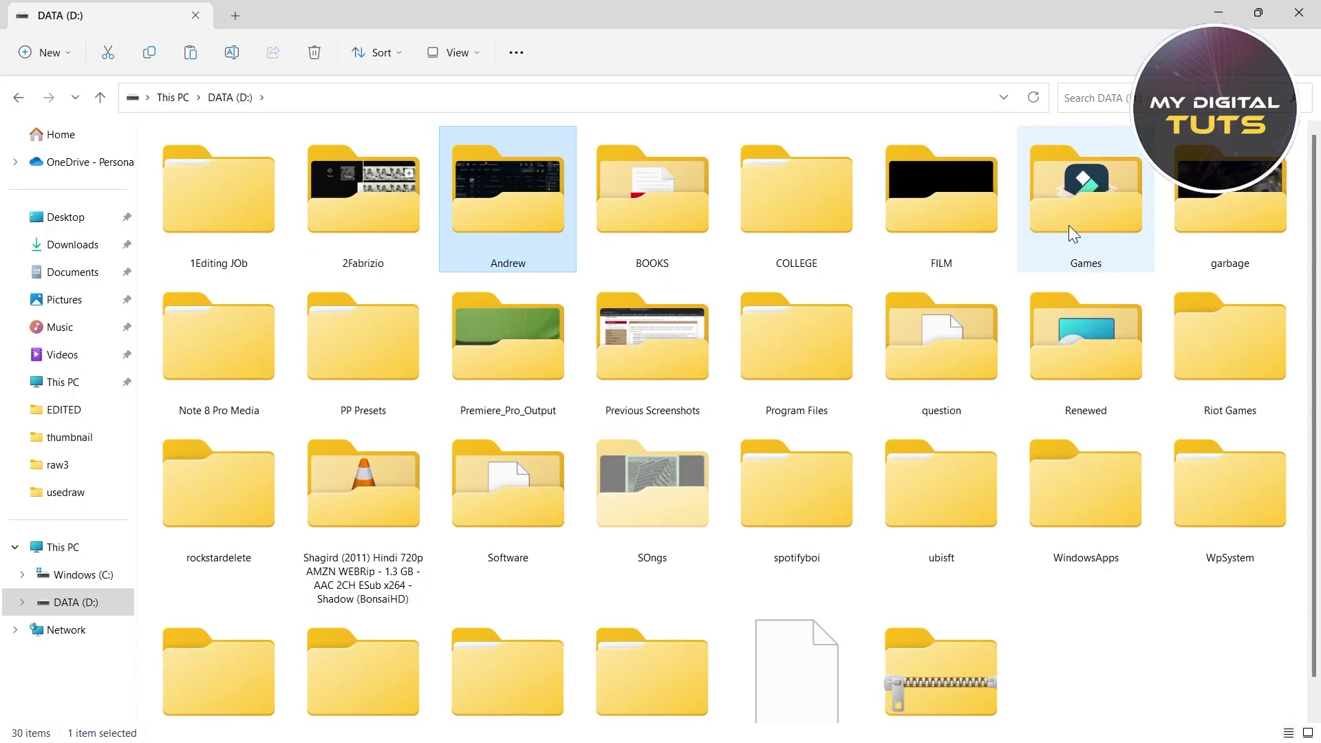
pyautogui.doubleClick(1069, 227)
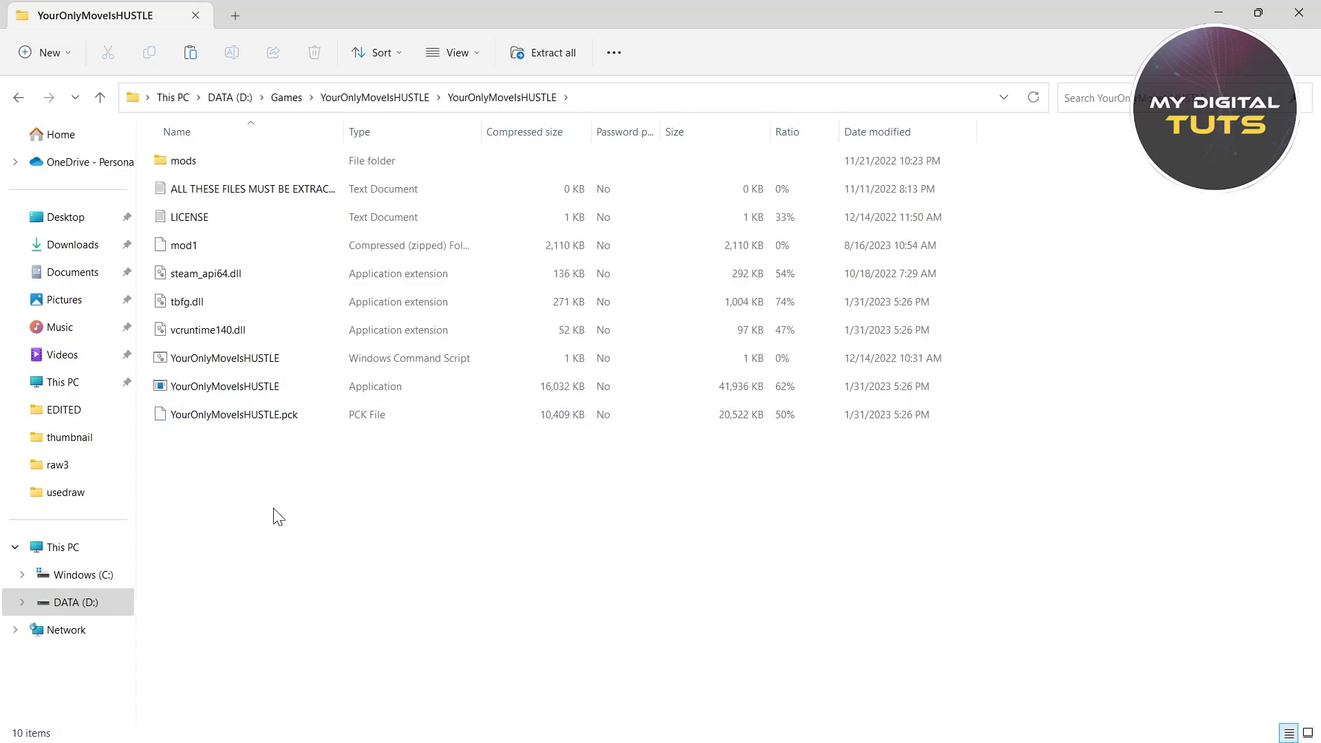
pyautogui.click(72, 244)
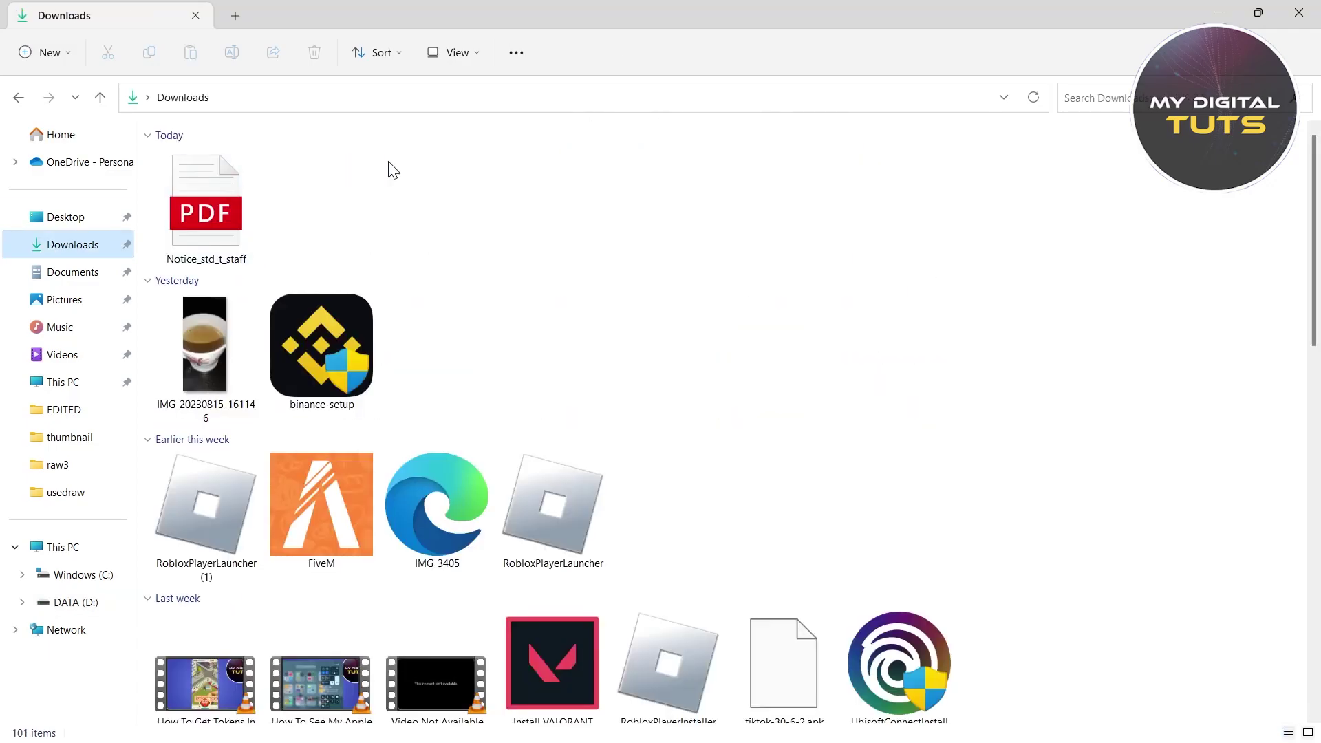
pyautogui.click(18, 97)
# Drag the mod1 archive into the game's mods folder.
pyautogui.click(196, 249)
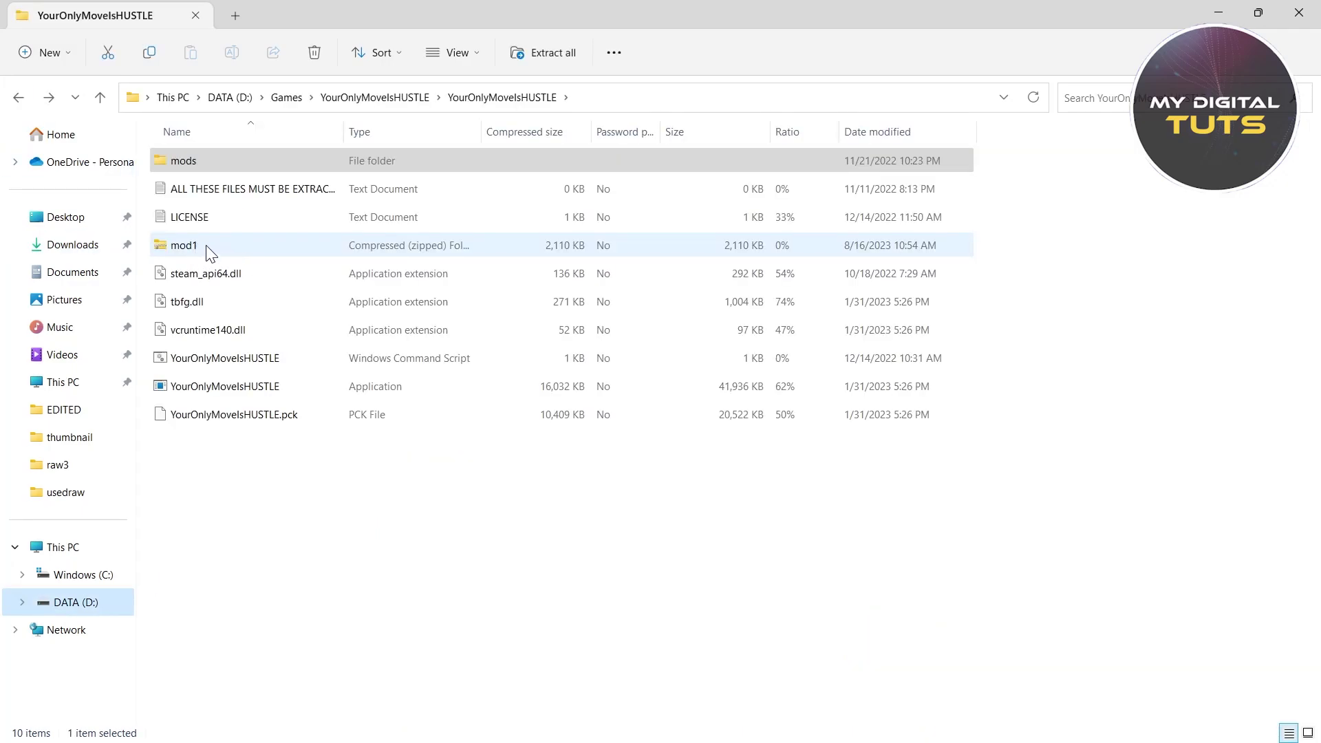
pyautogui.moveTo(210, 253); pyautogui.dragTo(237, 169)
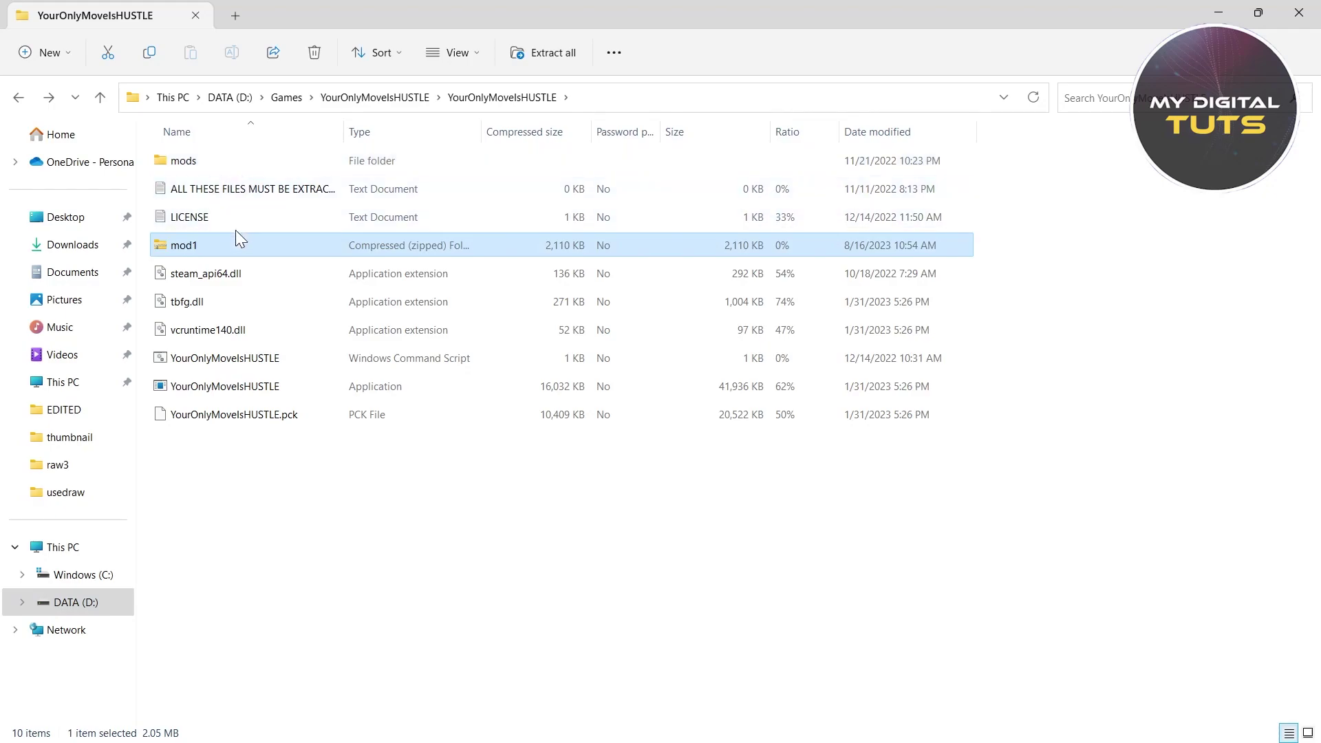
pyautogui.moveTo(188, 246); pyautogui.dragTo(206, 131)
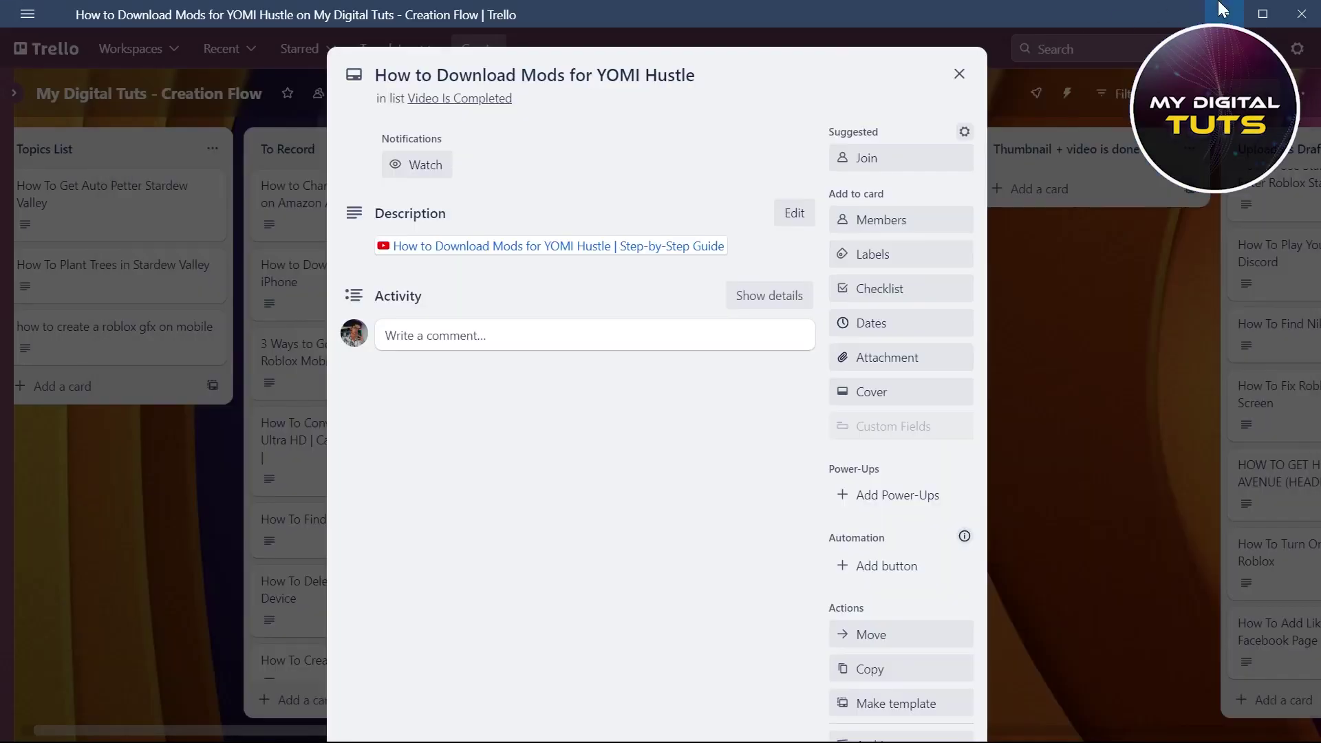
pyautogui.click(1222, 8)
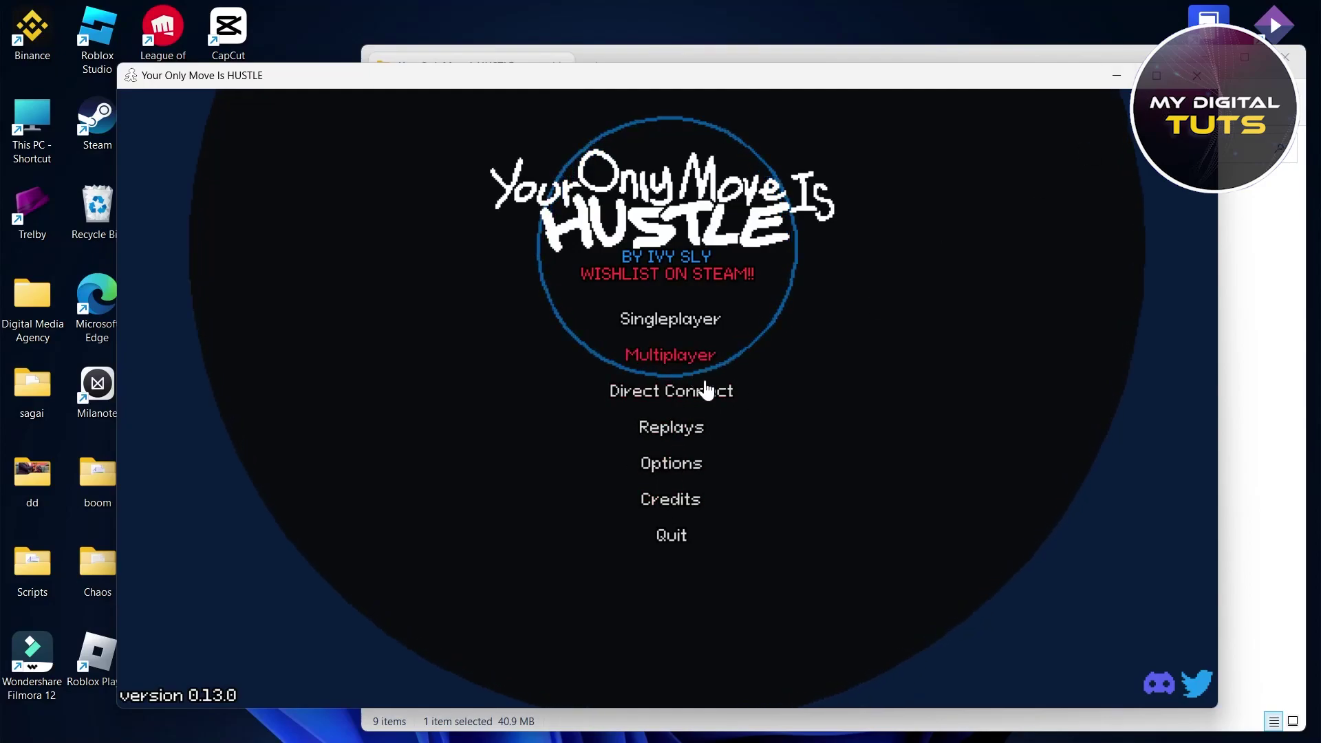
# Switch on 'enable mods (must restart)' in the game Options, then quit the game.
pyautogui.click(695, 466)
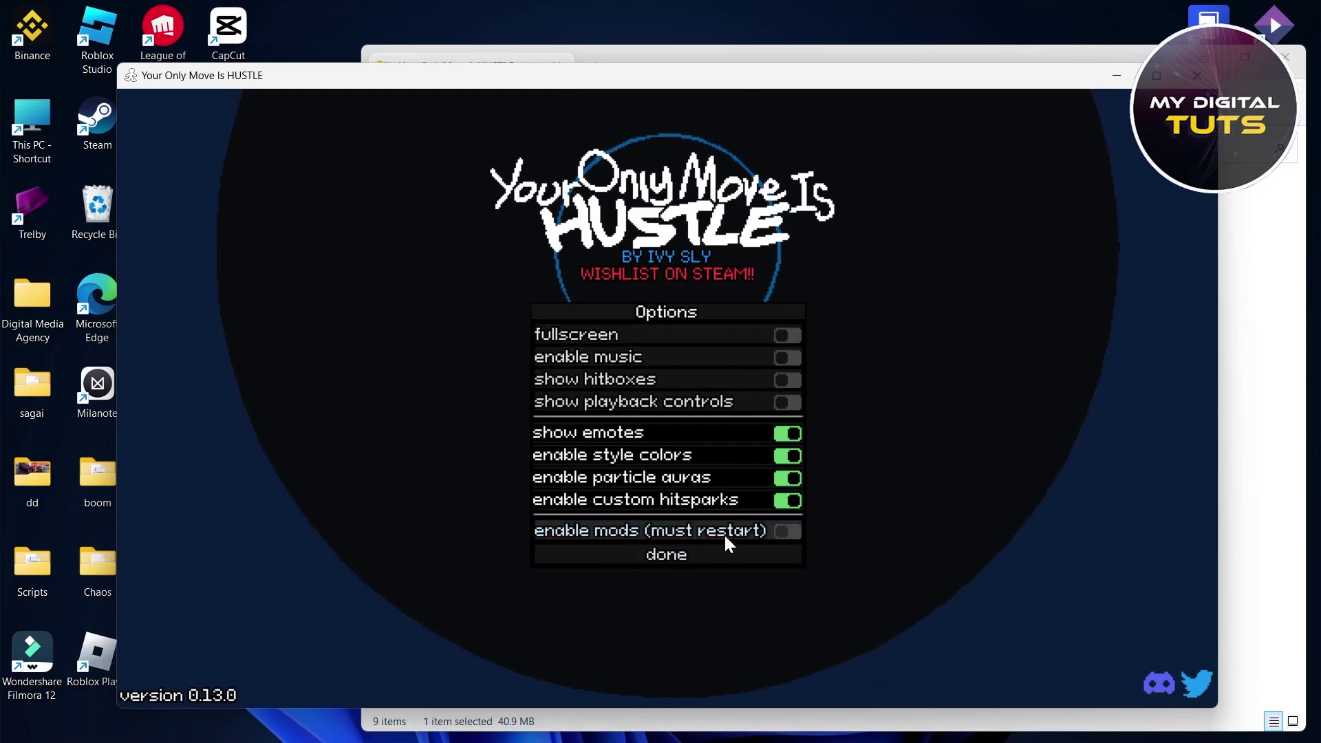
pyautogui.click(787, 532)
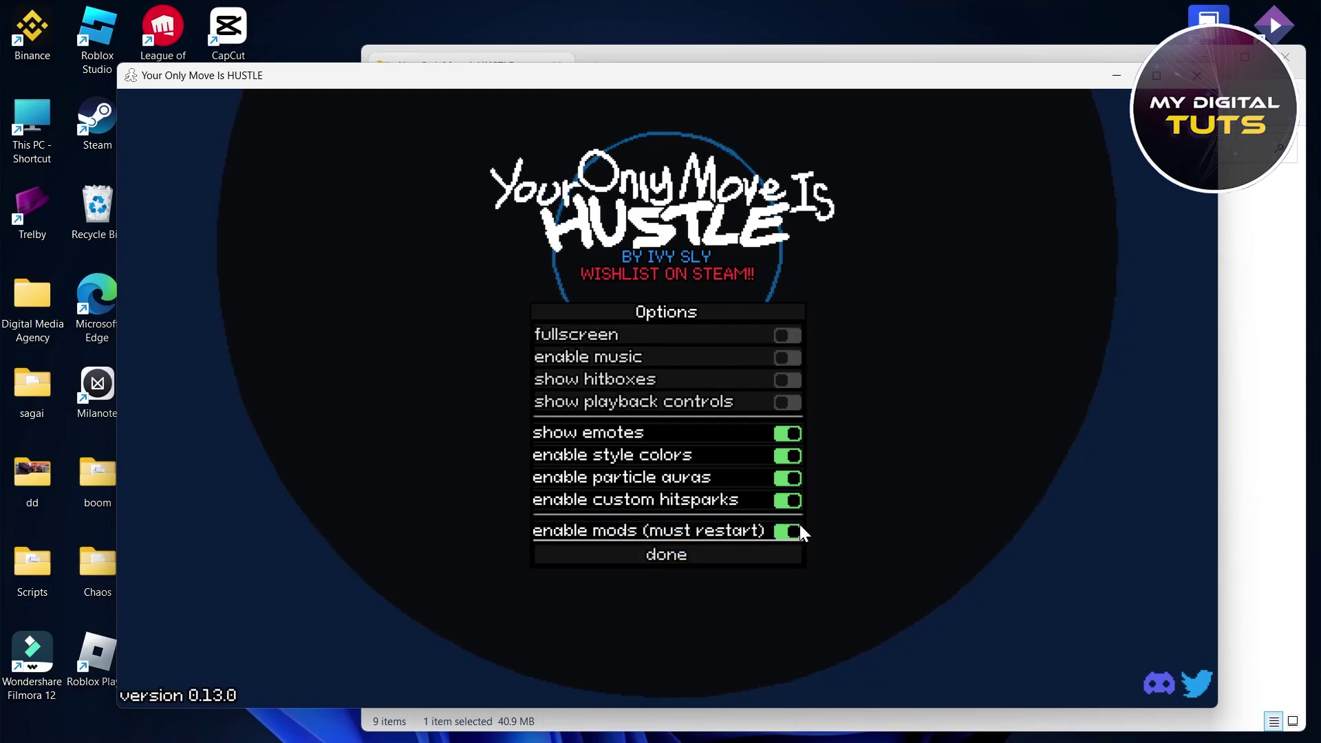
pyautogui.click(671, 554)
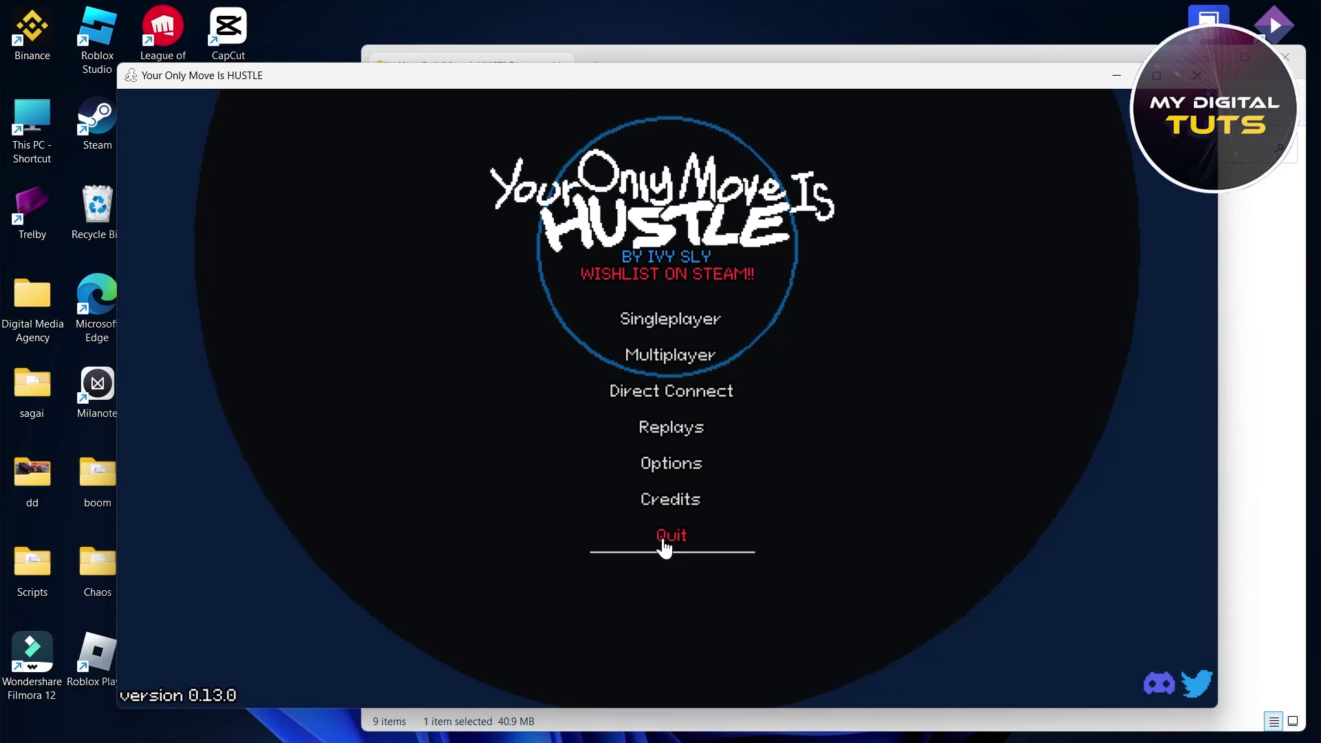
pyautogui.click(668, 538)
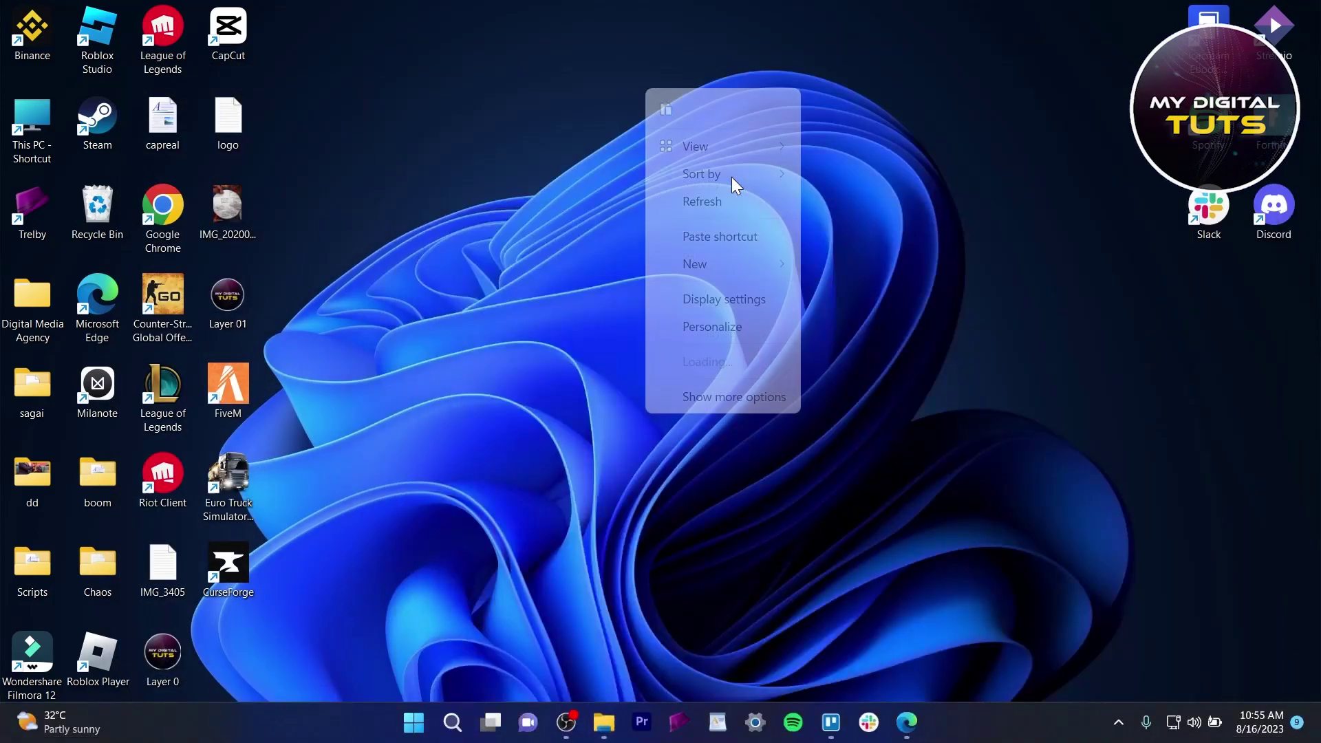
pyautogui.press('Escape')
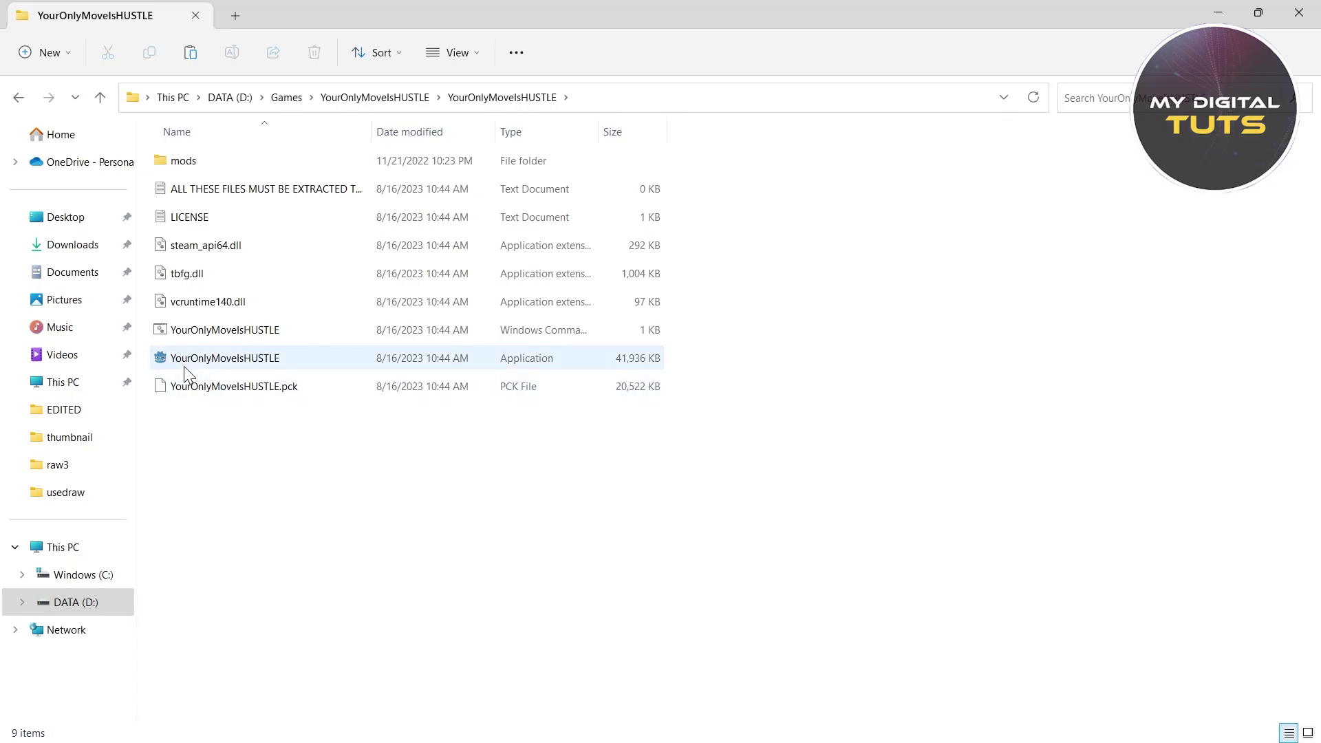
# Relaunch YourOnlyMoveIsHUSTLE.exe in modded mode and review its Mod List.
pyautogui.doubleClick(262, 361)
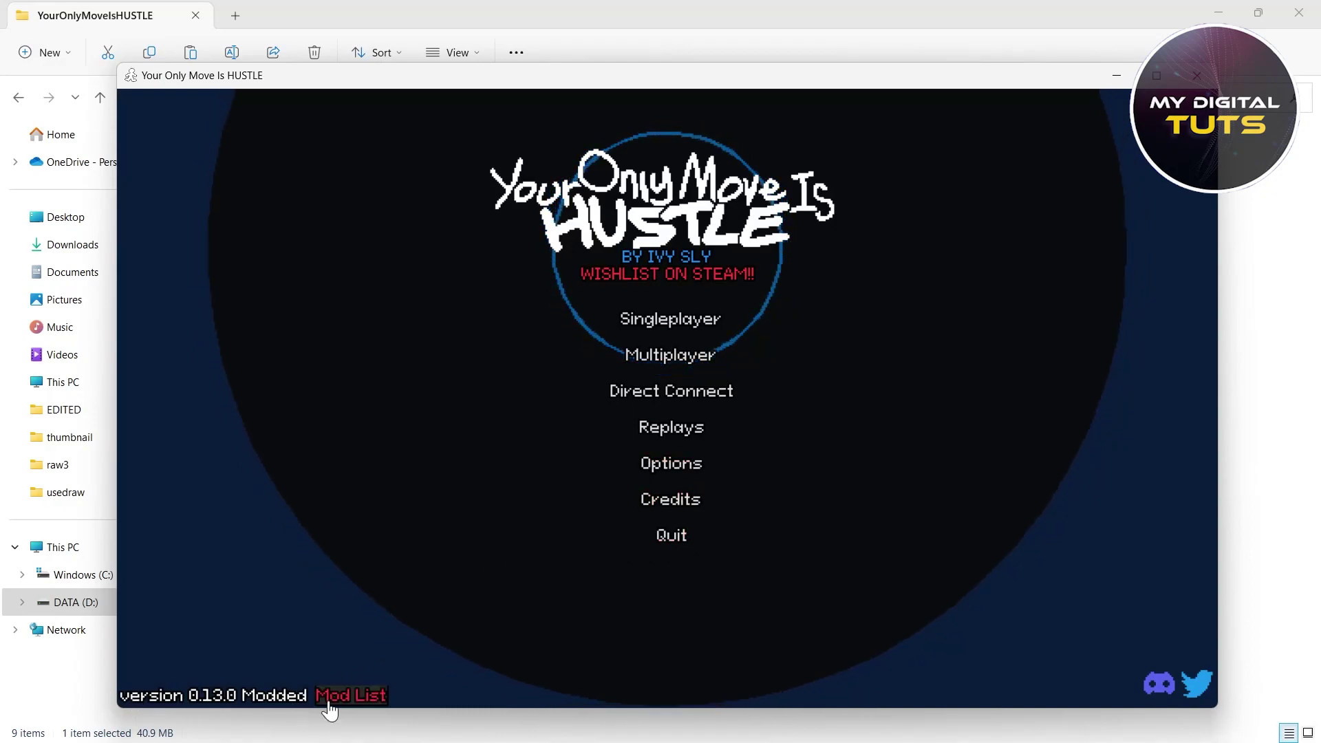
pyautogui.click(364, 697)
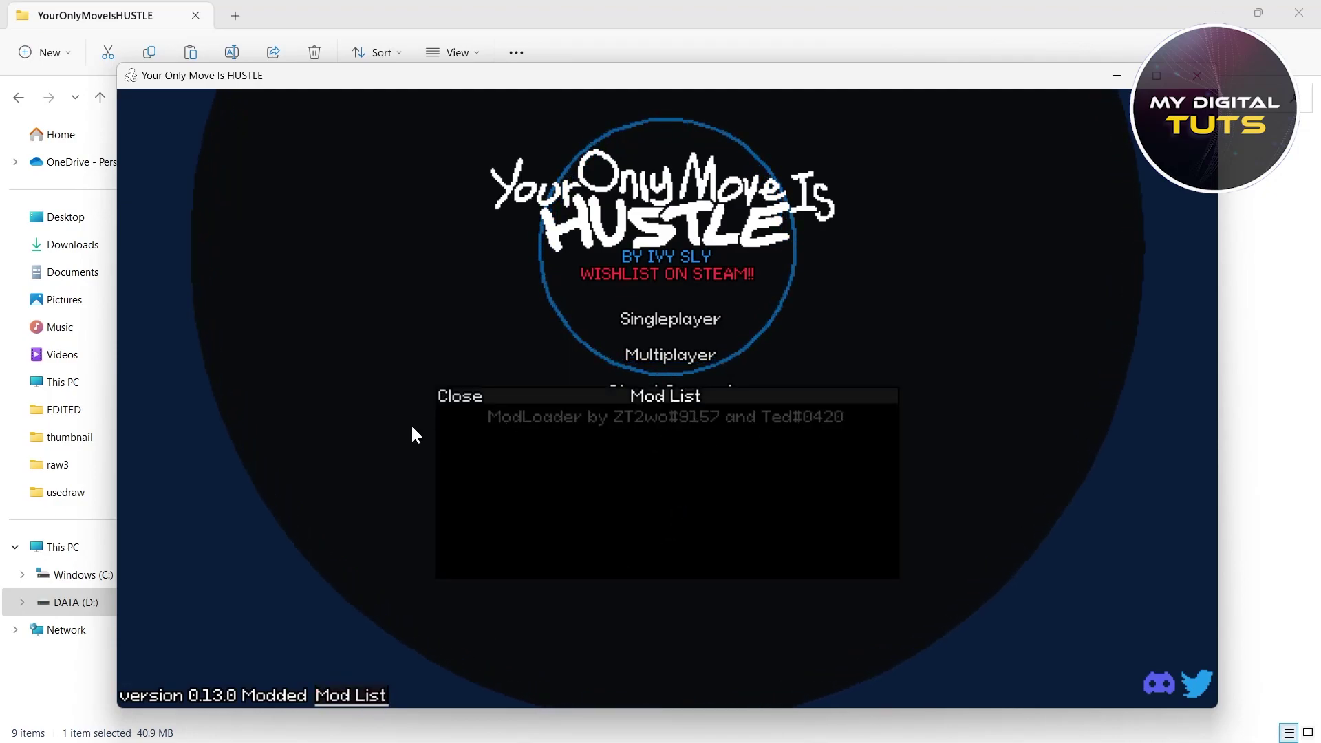
pyautogui.click(460, 397)
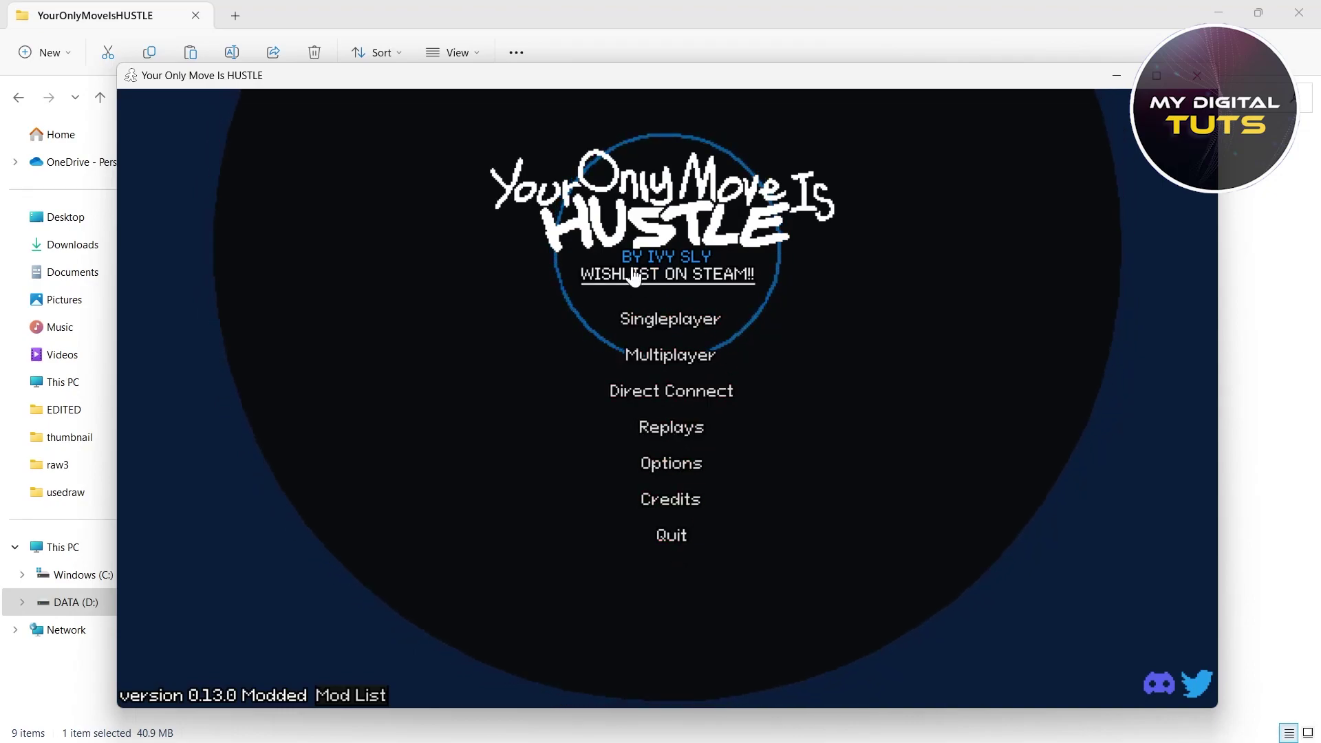
# Start a singleplayer Wizard versus Cowboy match with Gravity Modifier set to 1.3.
pyautogui.click(671, 320)
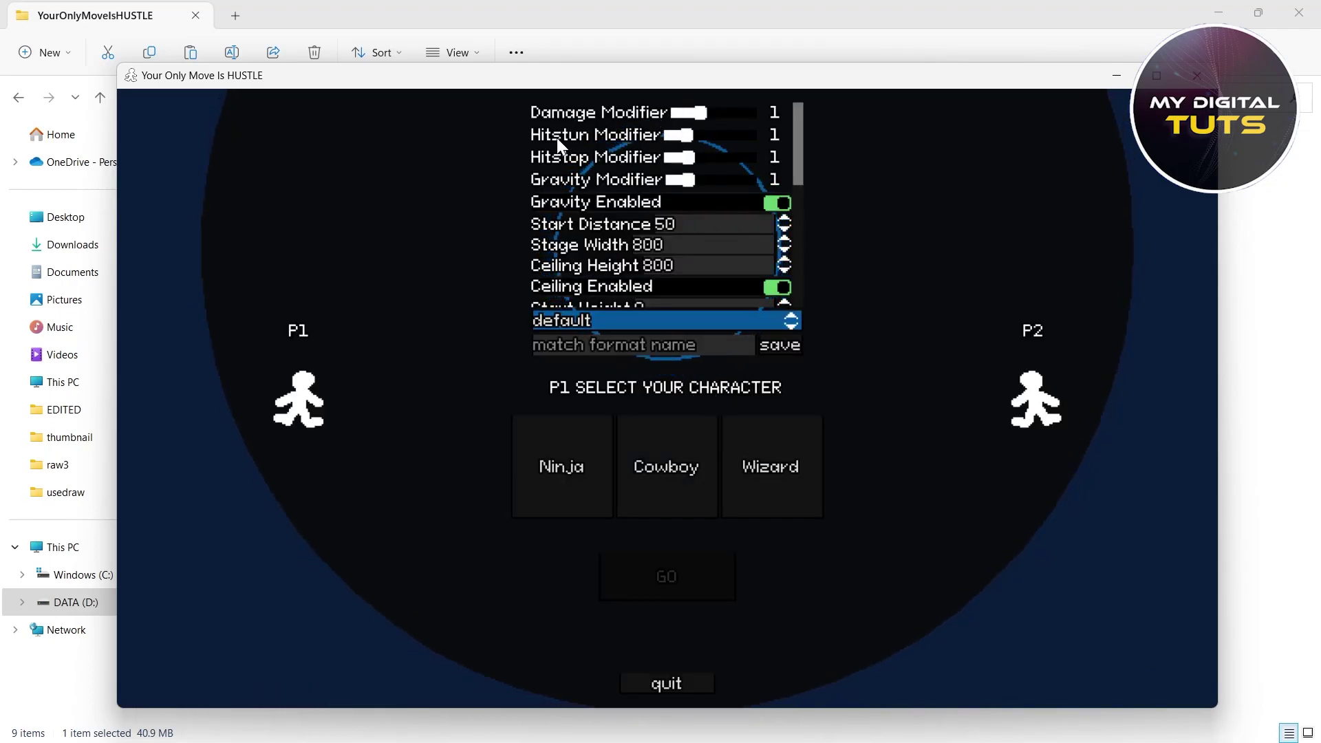
pyautogui.click(674, 179)
pyautogui.moveTo(683, 179); pyautogui.dragTo(691, 180)
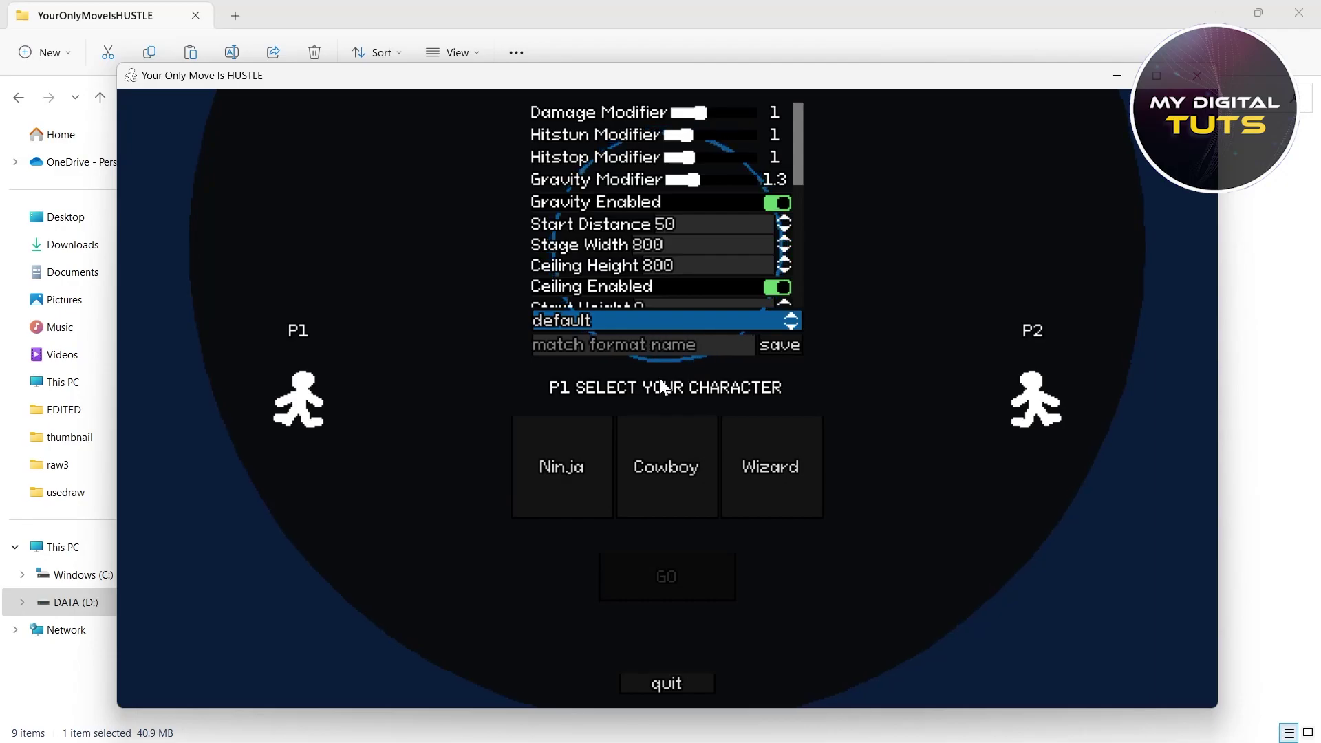
pyautogui.scroll(-10, 589, 227)
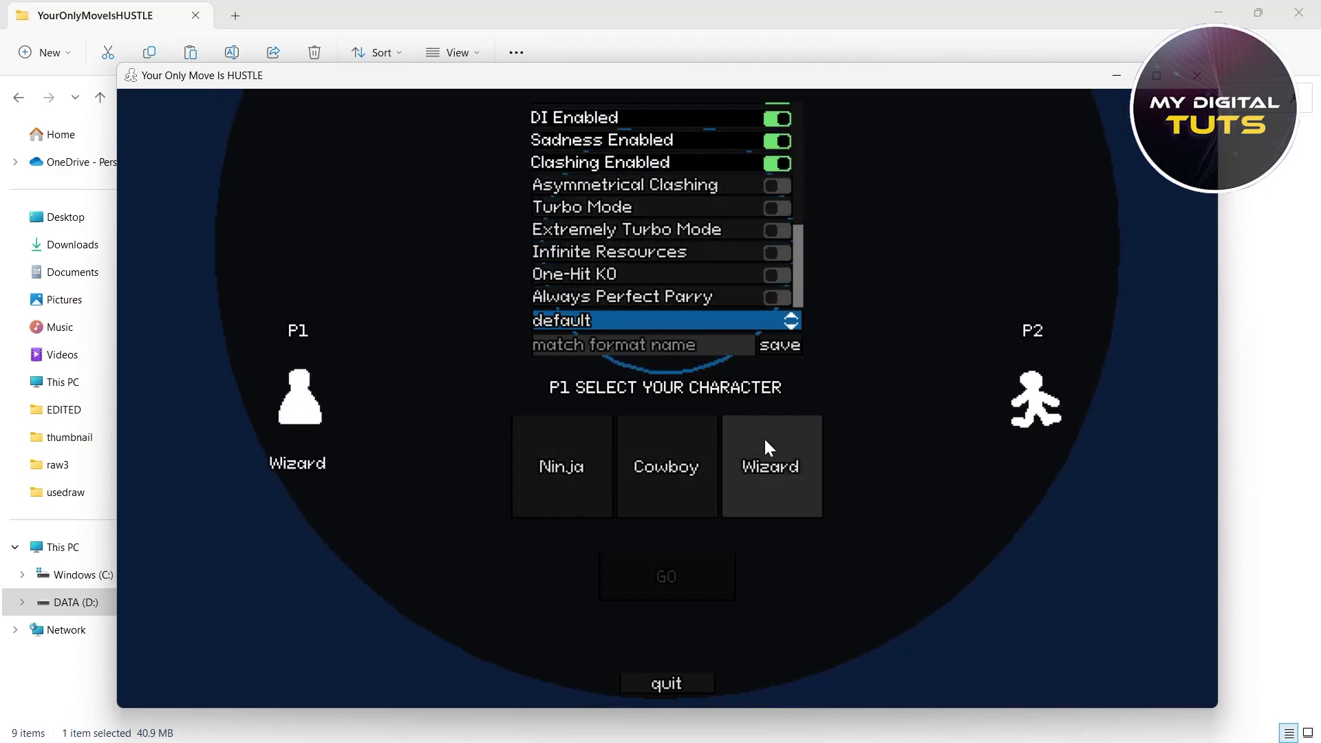
pyautogui.click(661, 445)
pyautogui.click(662, 457)
pyautogui.click(683, 571)
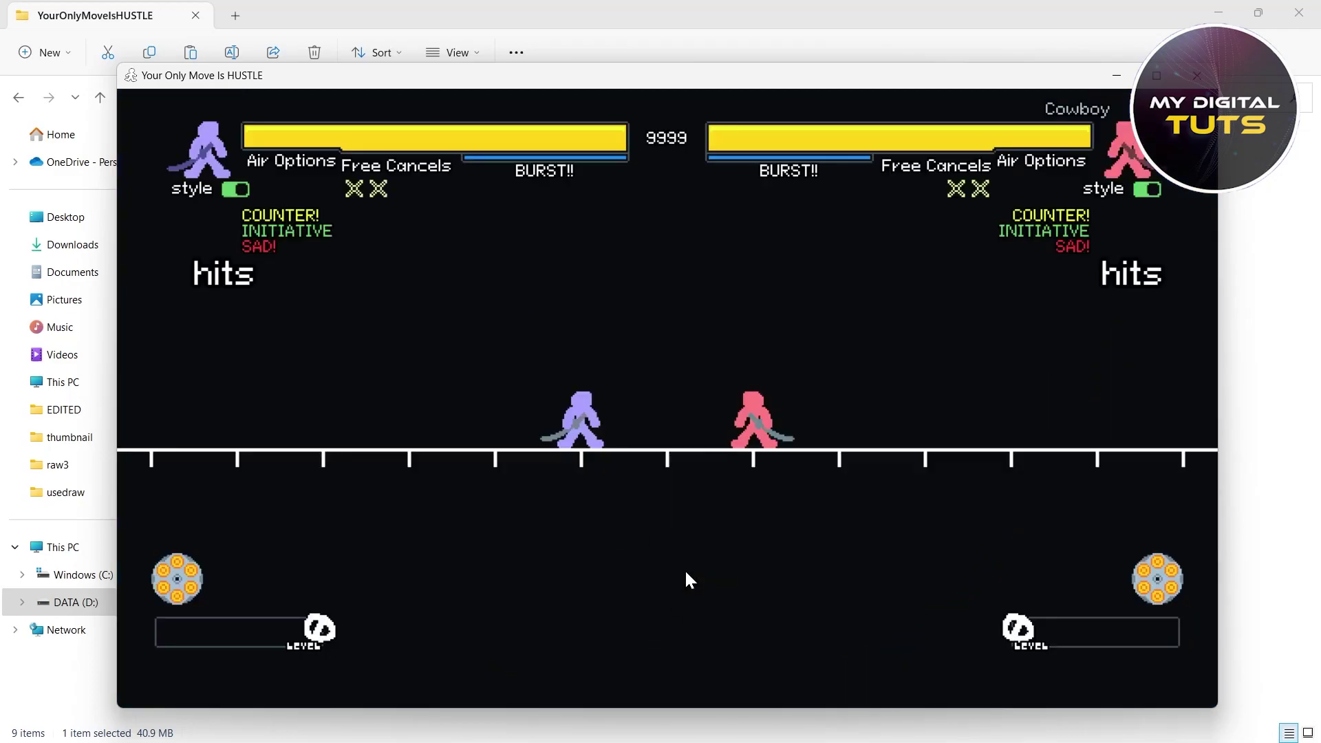